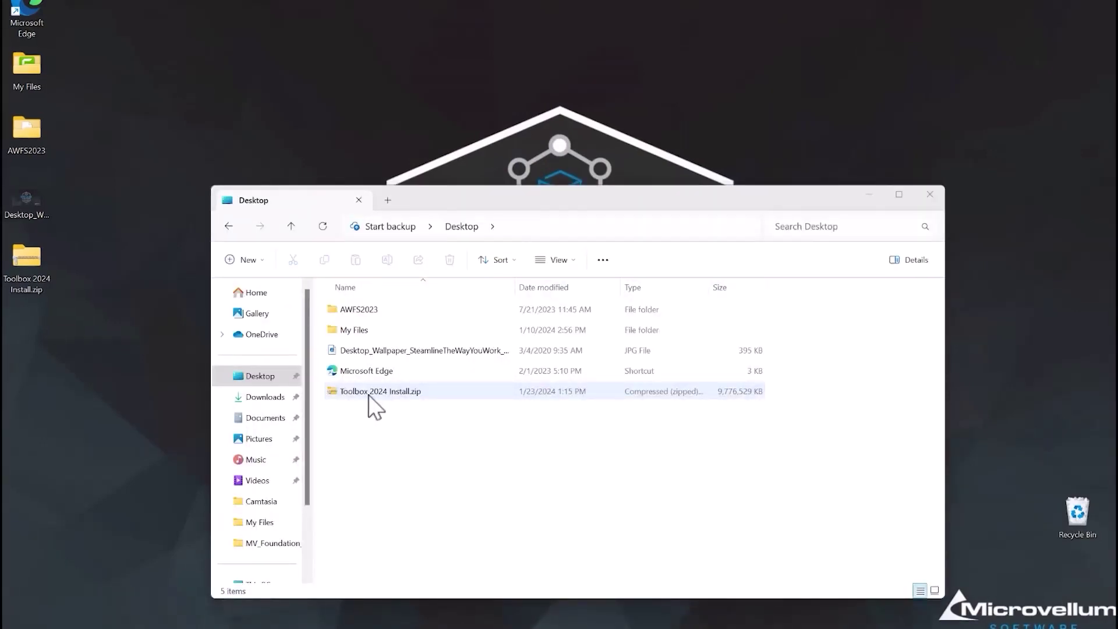
Unblock Toolbox 2024 Install.zip in its file Properties and apply the change.
right_click(368, 394)
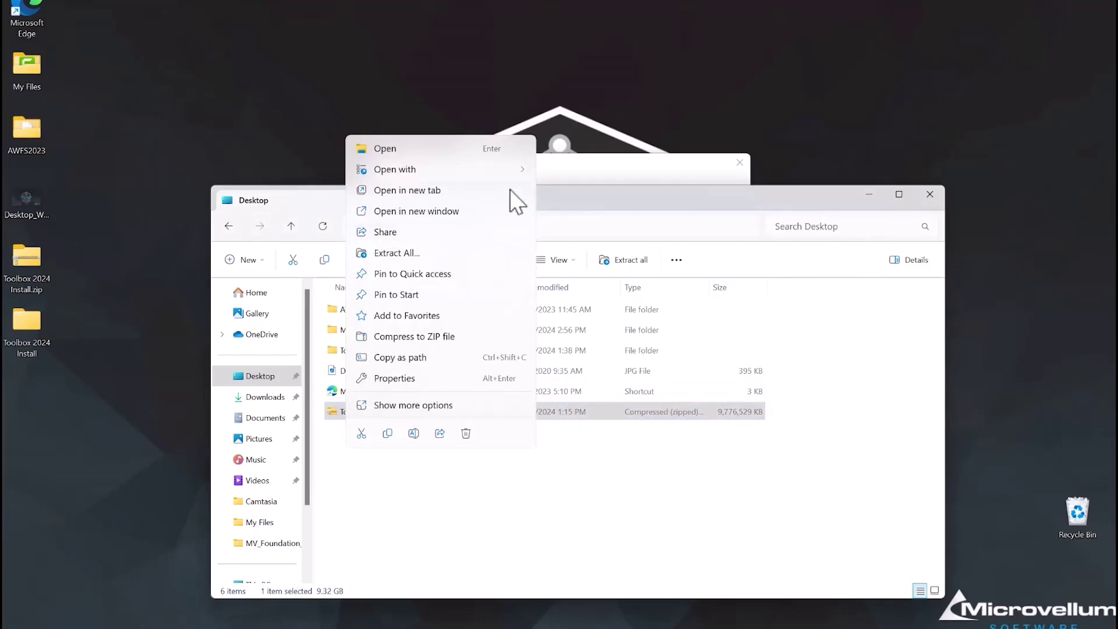
click(420, 379)
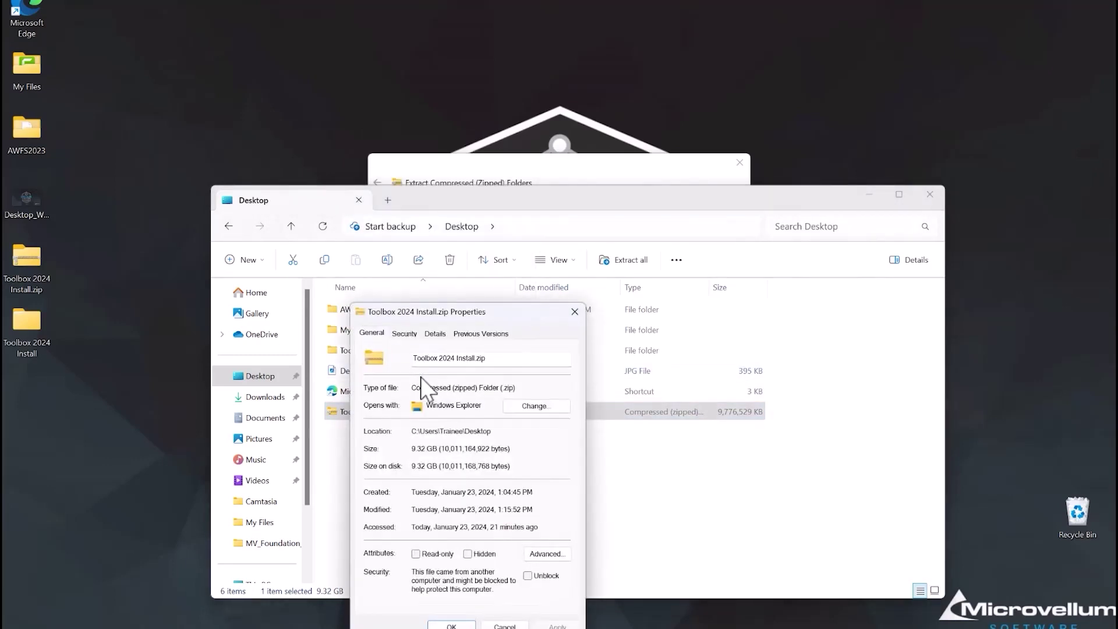
click(528, 576)
click(558, 625)
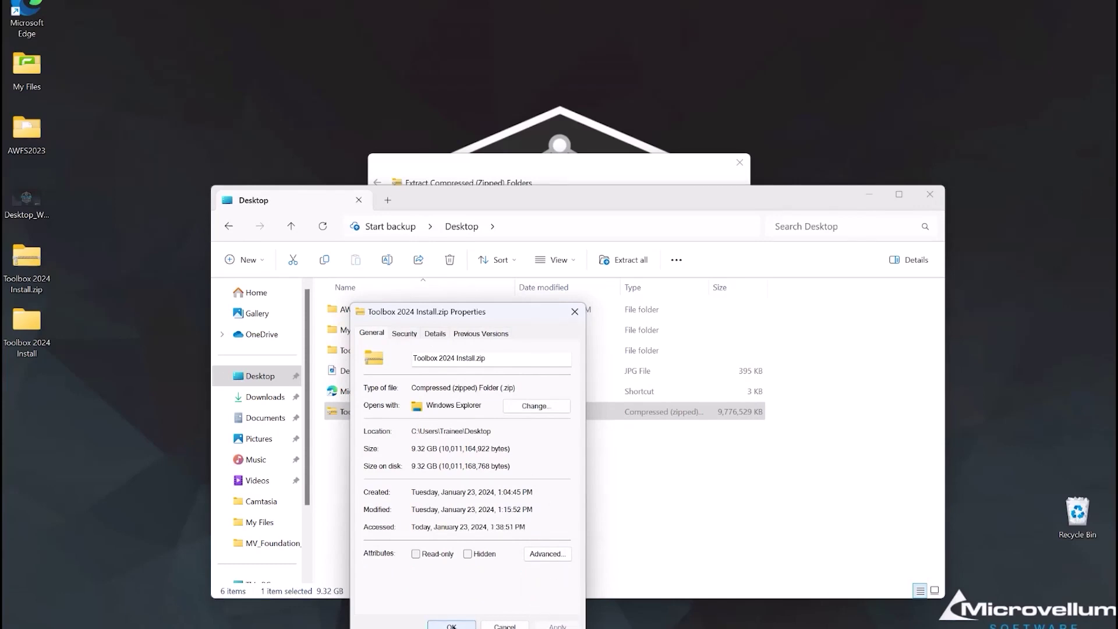
key(Return)
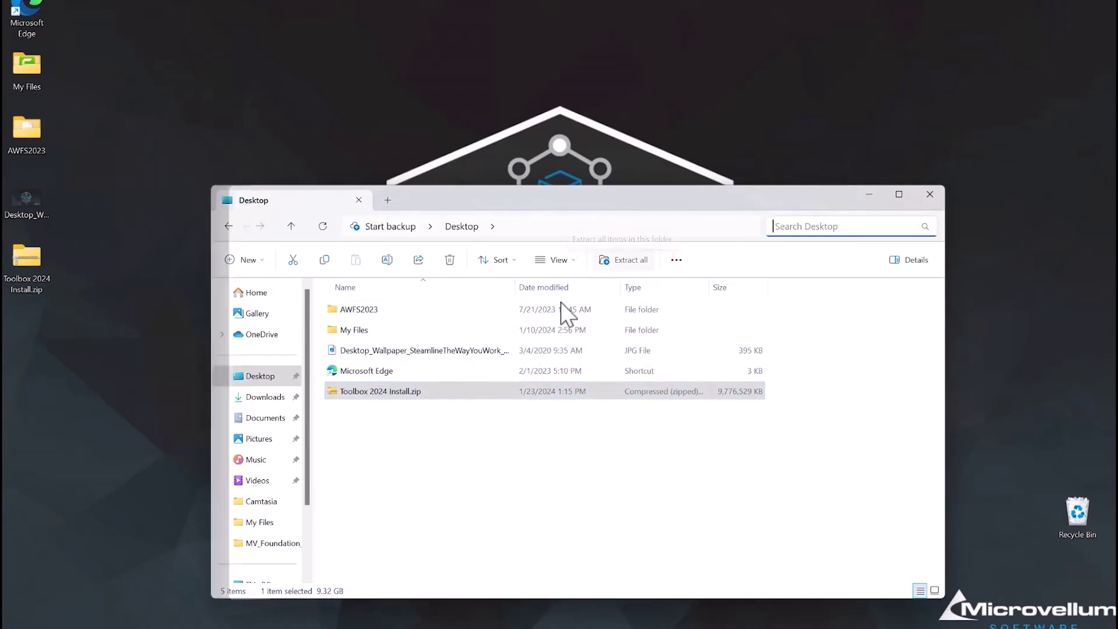
Extract Toolbox 2024 Install.zip to the Desktop and select setup.exe in the extracted folder.
right_click(413, 395)
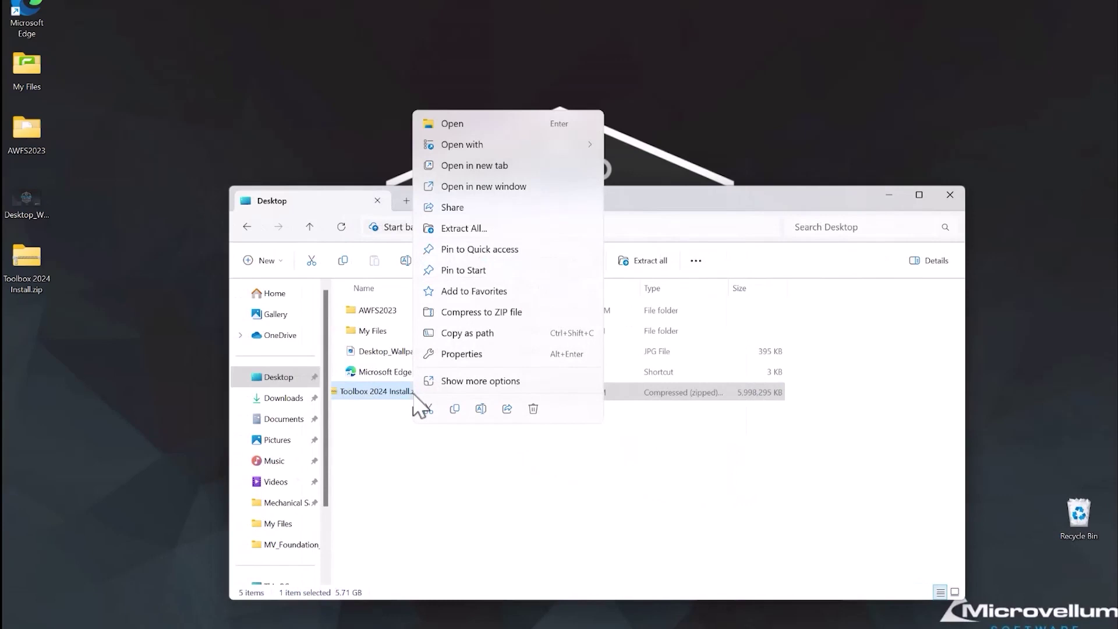
click(431, 228)
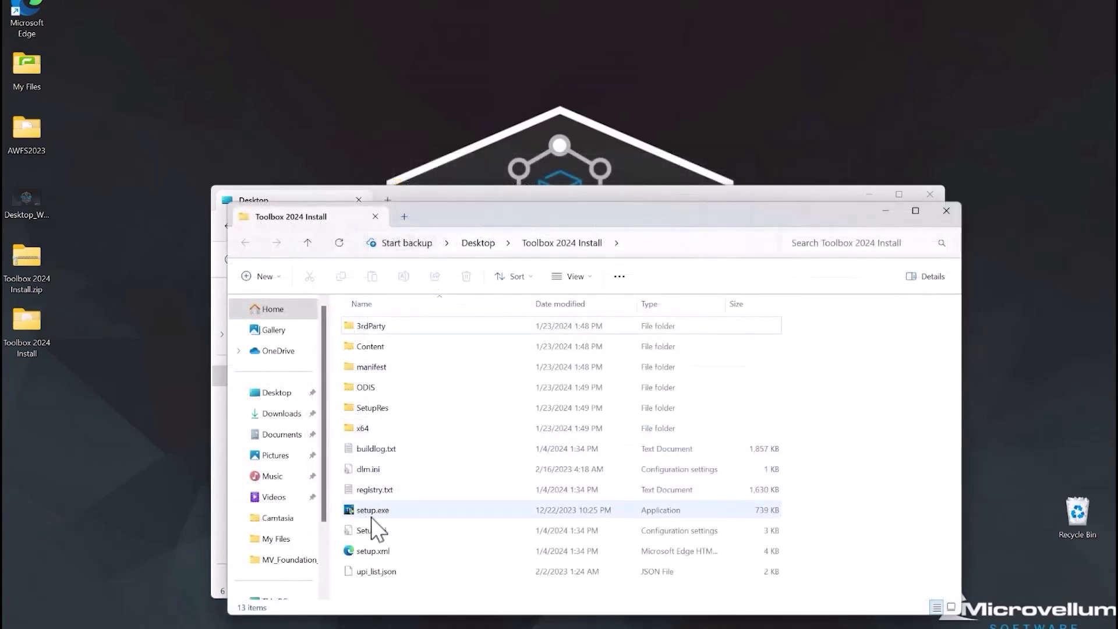
click(374, 511)
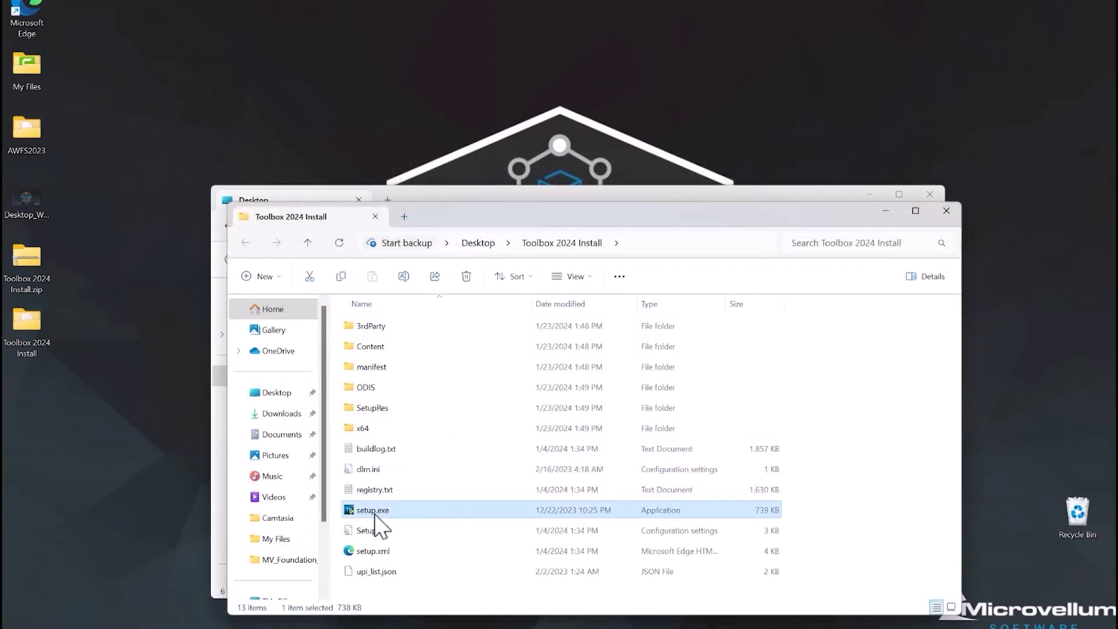
right_click(374, 514)
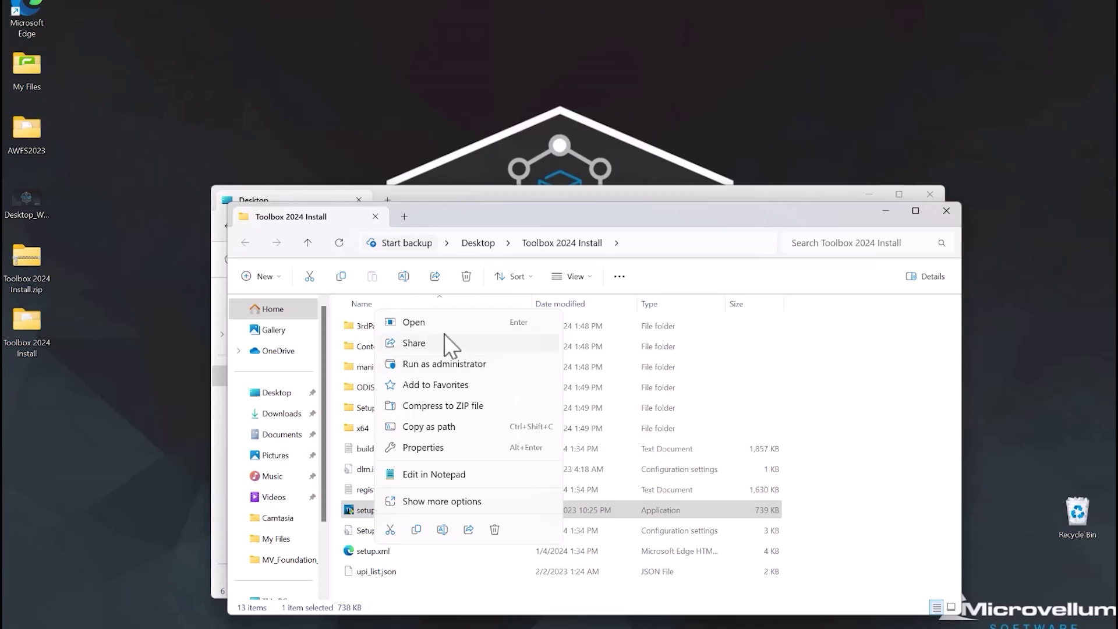
Run setup.exe as administrator, accept the licence agreement, and install to C:\Program Files\Microvellum.
click(441, 364)
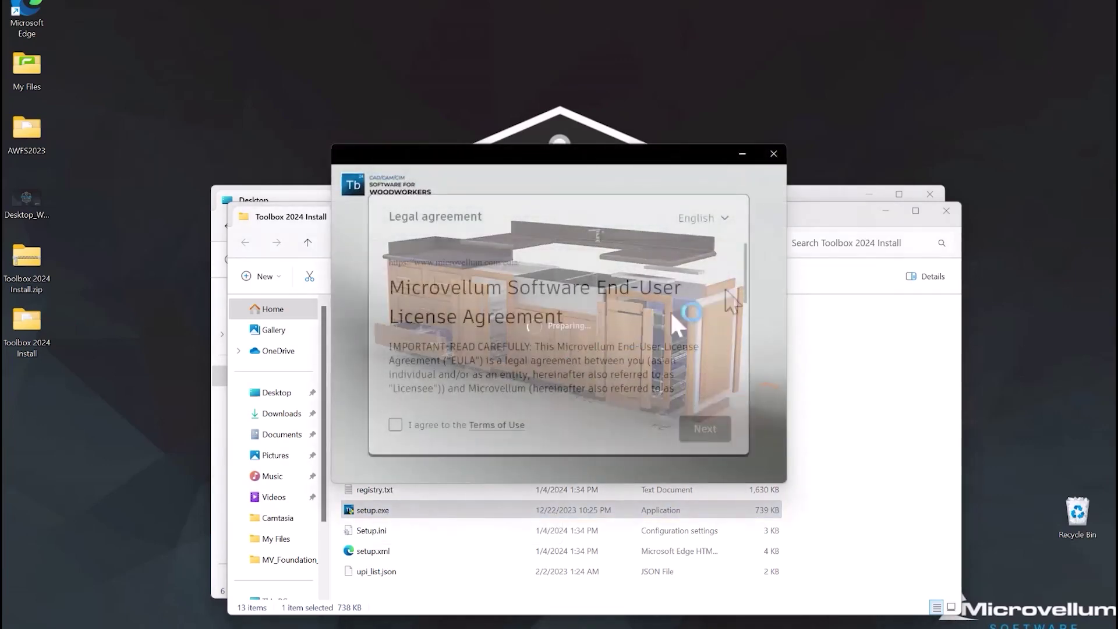
scroll(745, 271, down, 10)
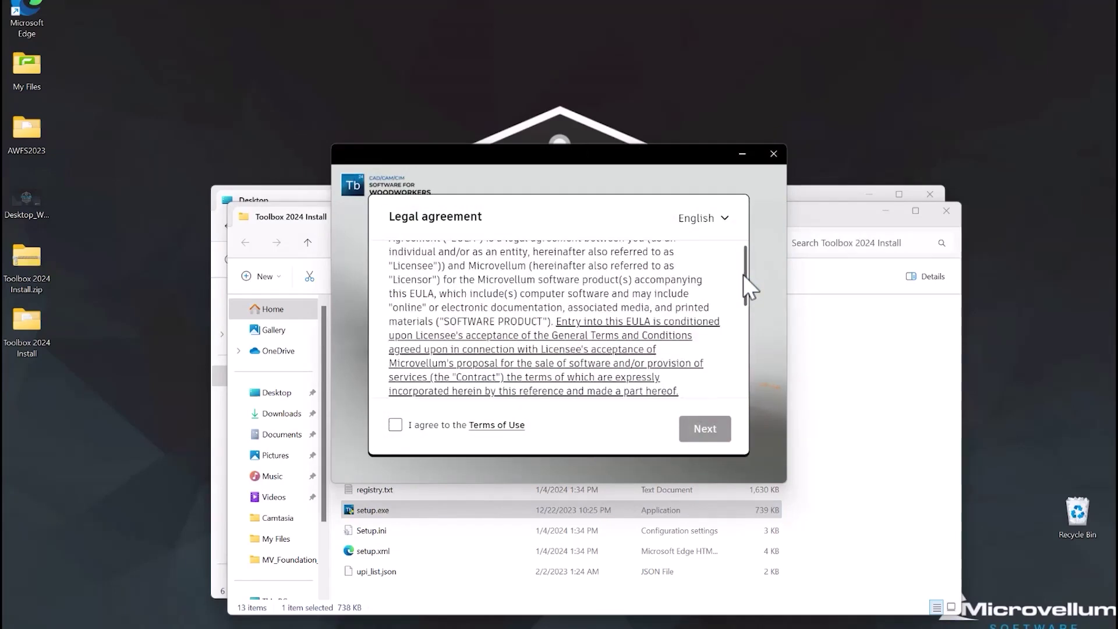
scroll(743, 284, down, 20)
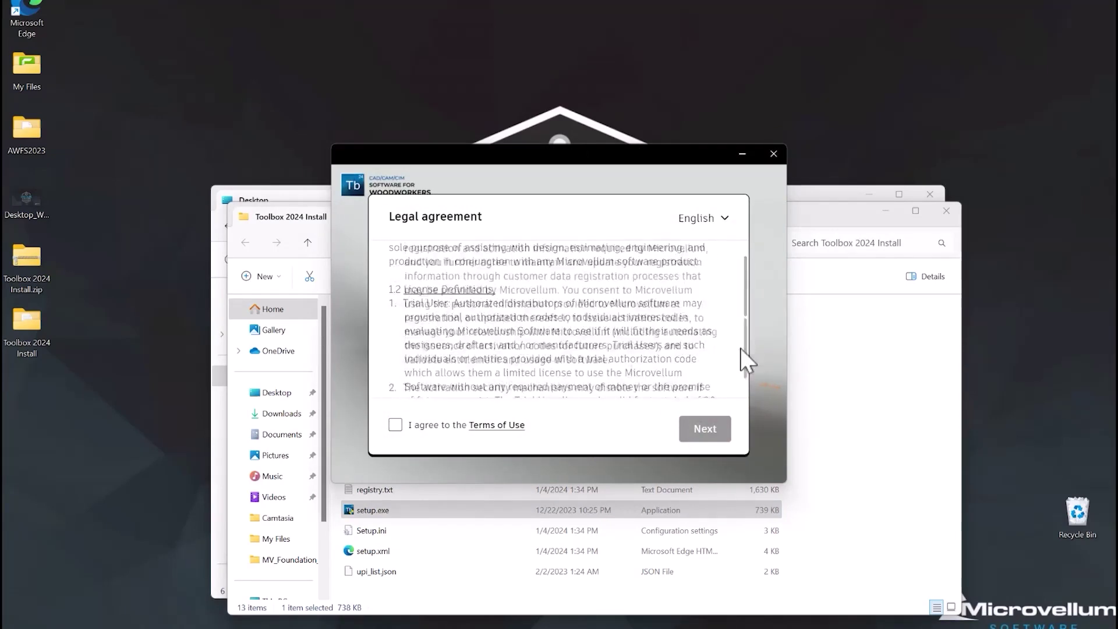
click(396, 425)
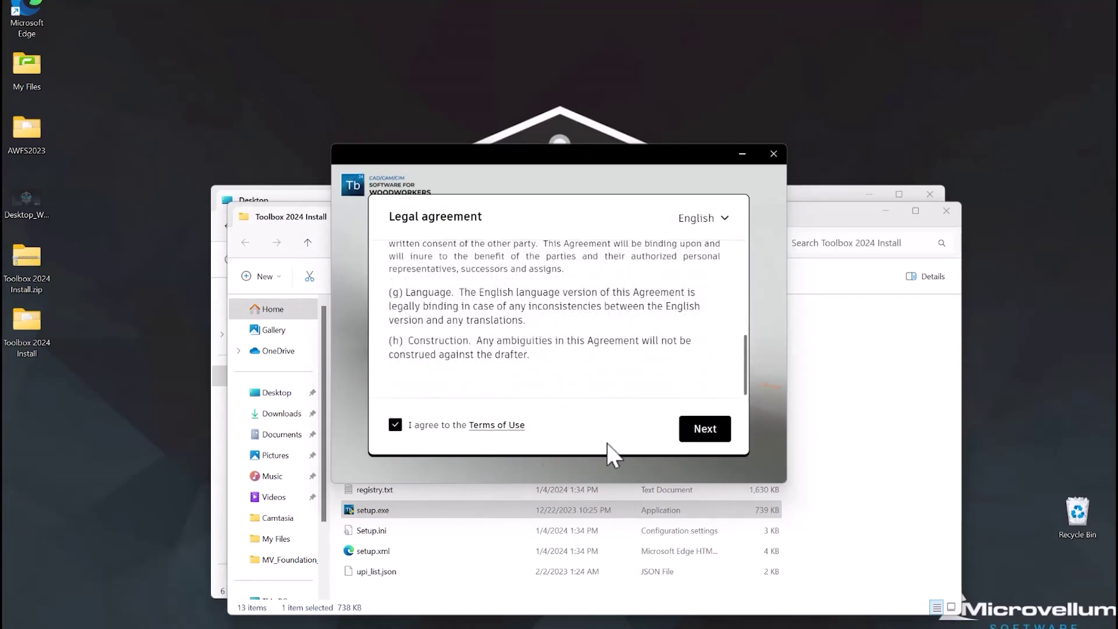
click(705, 435)
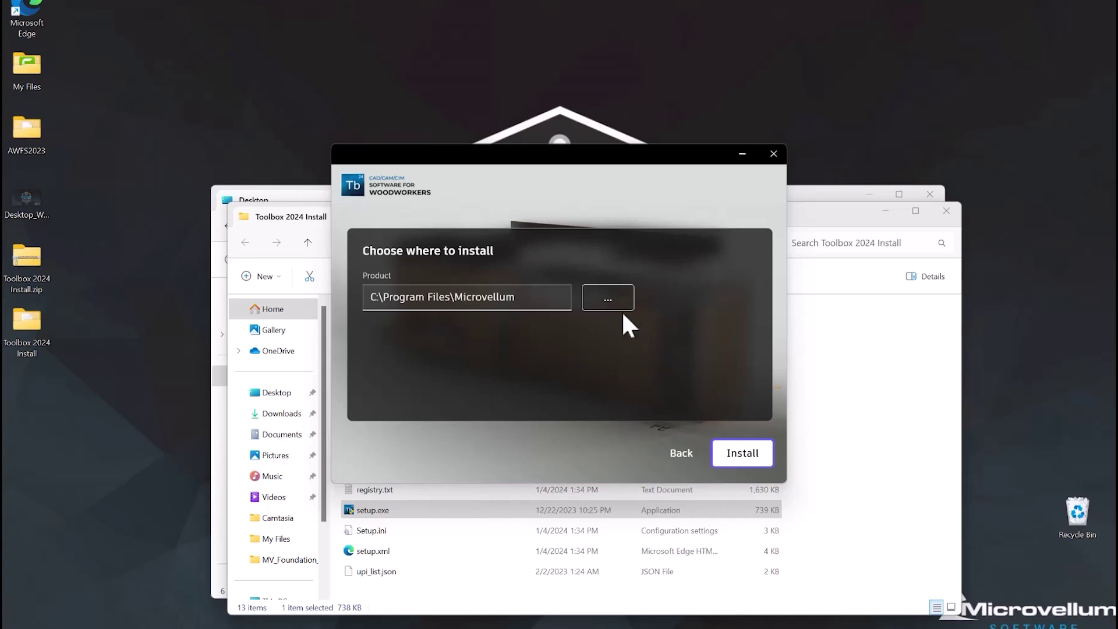
click(738, 457)
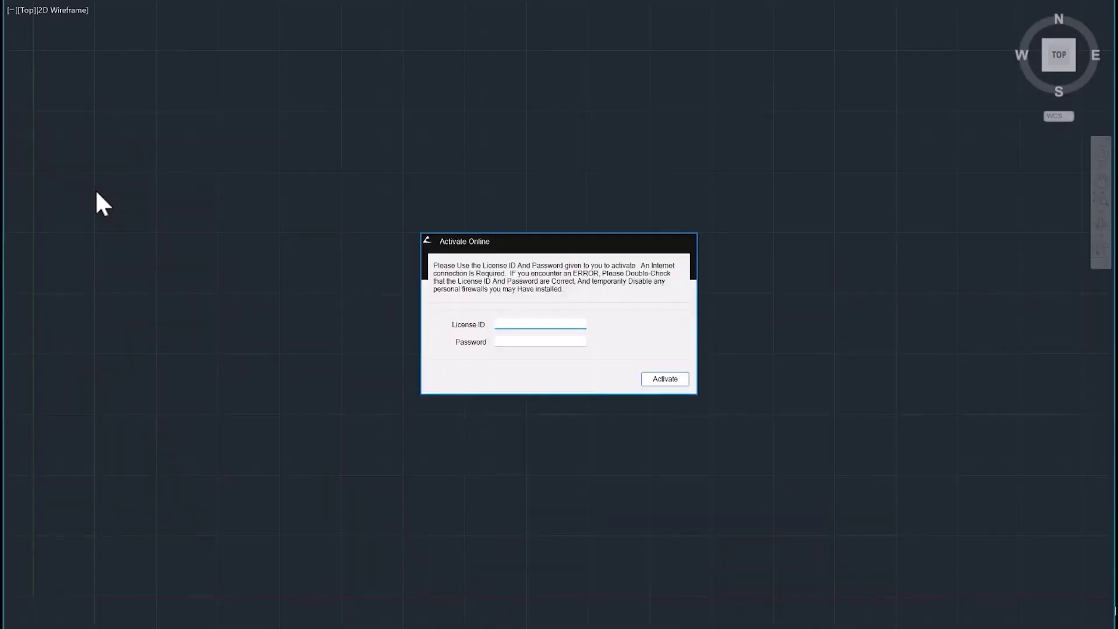
Activate the licence online with the licence ID and password, choose Imperial units, and finish initialization.
key(ctrl+v)
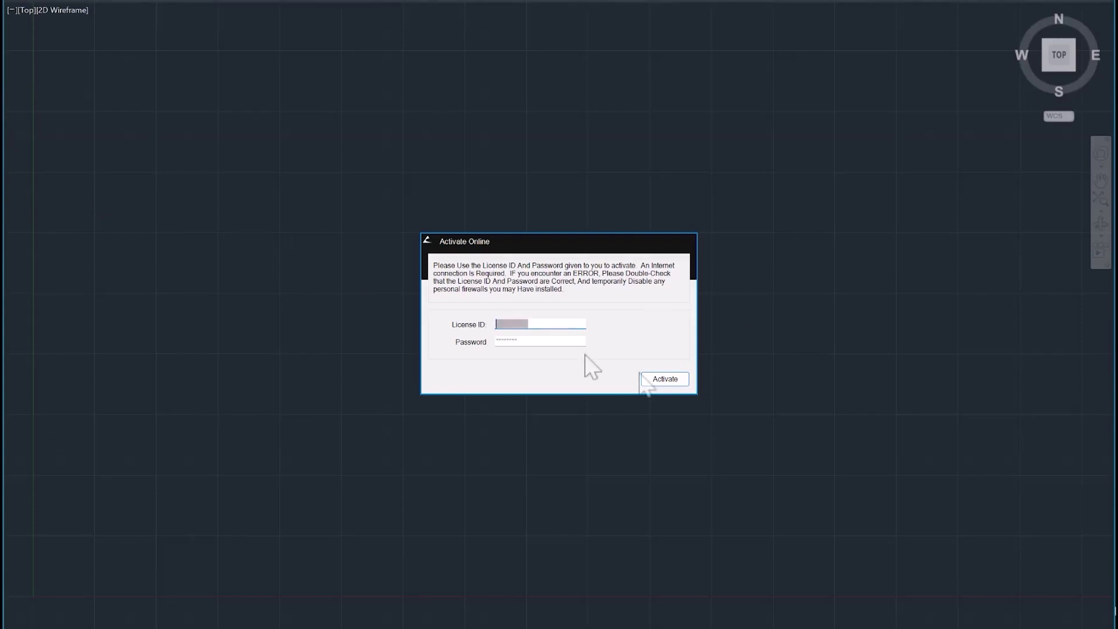
key(Tab)
key(ctrl+v)
click(665, 379)
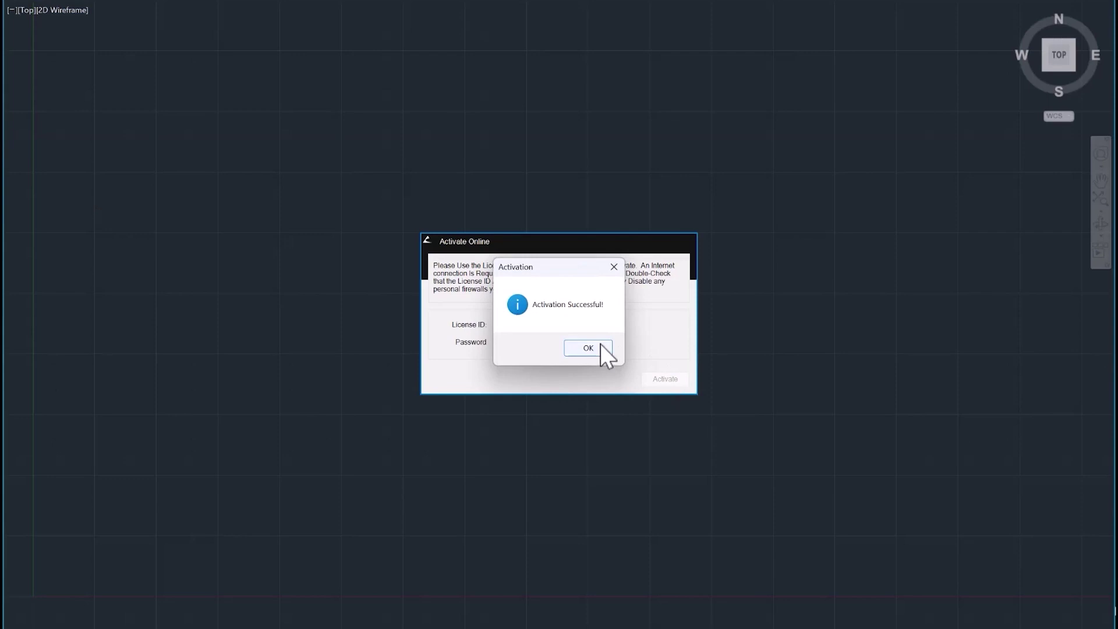
click(587, 349)
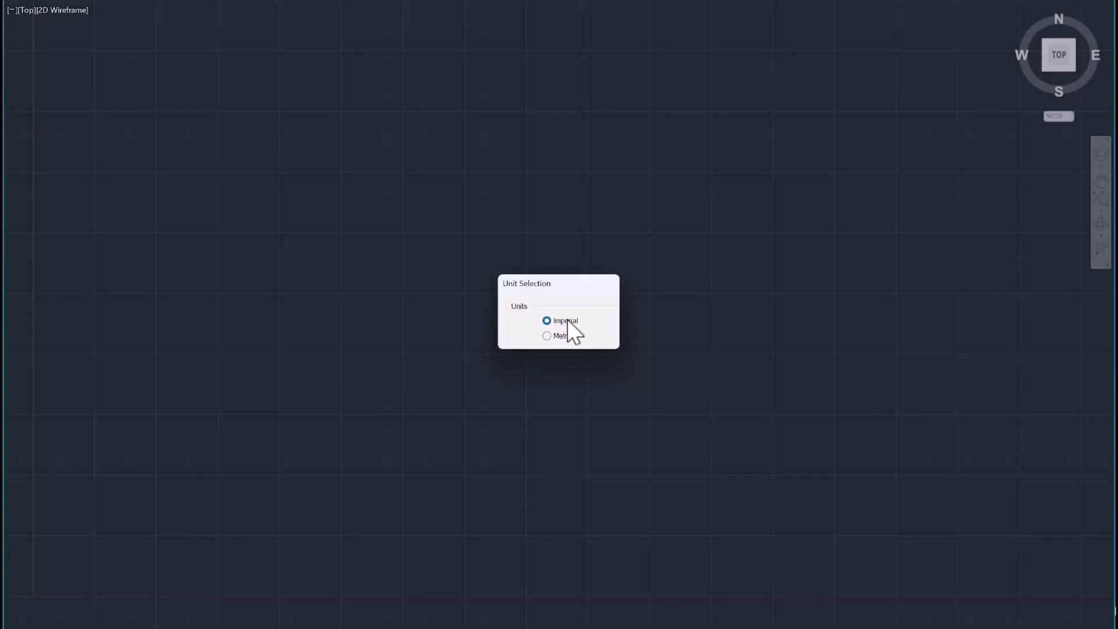
click(567, 320)
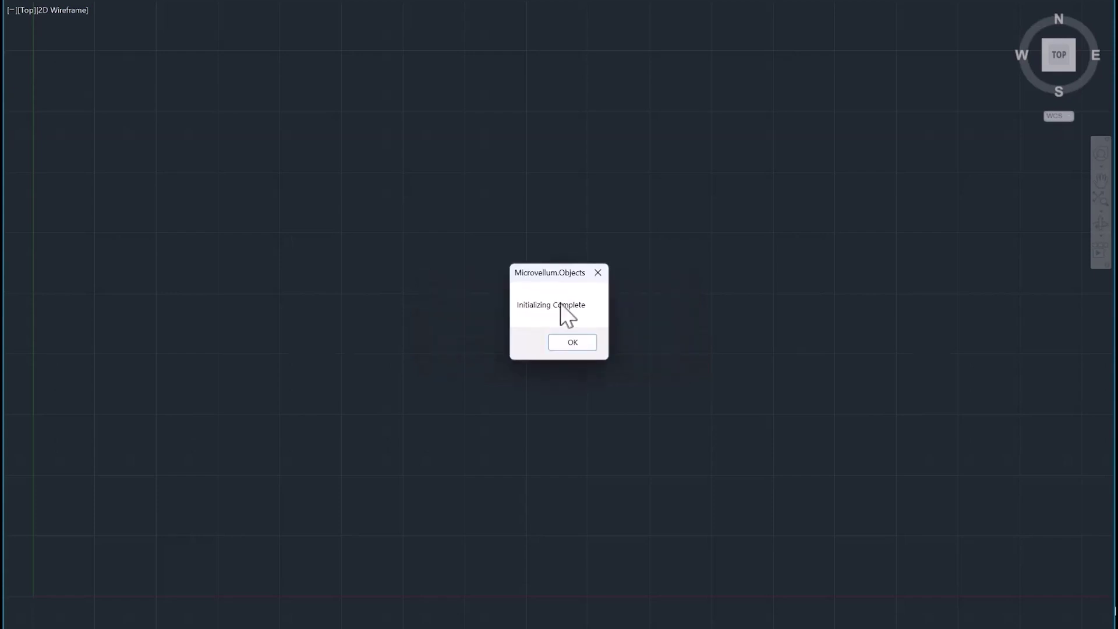
click(565, 341)
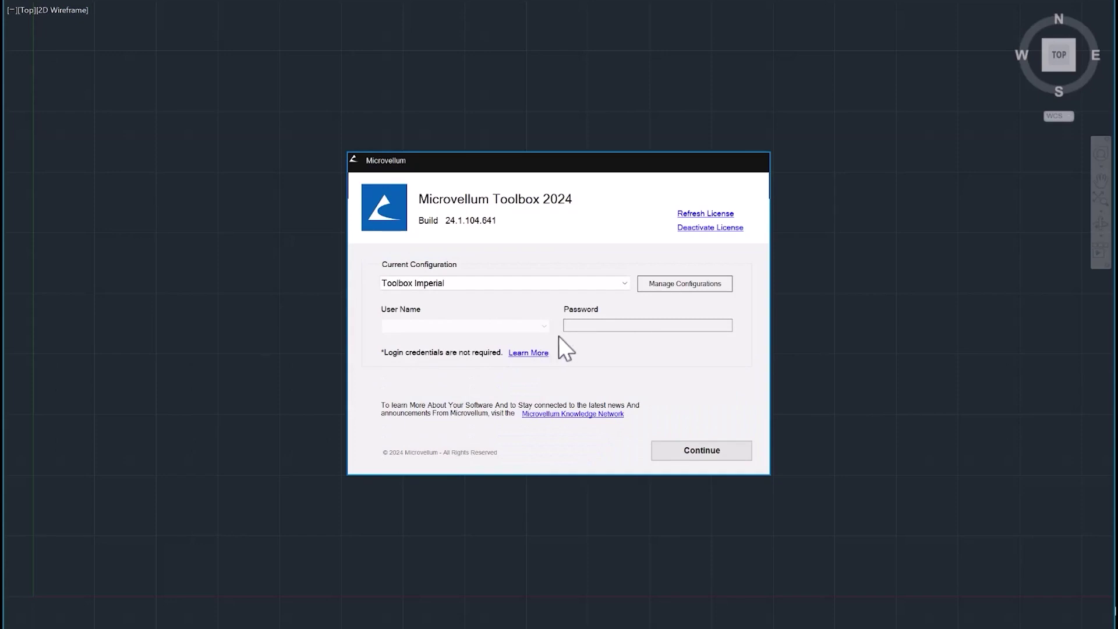
Keep Toolbox Imperial as the configuration, cancel adding a new one, and start Toolbox.
click(627, 285)
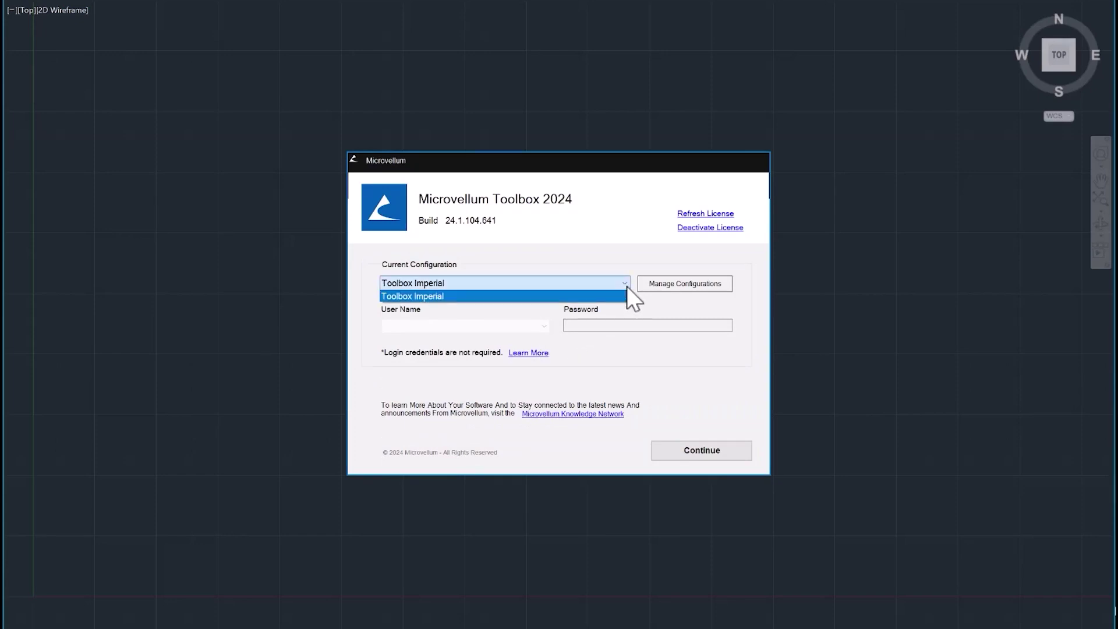
click(626, 285)
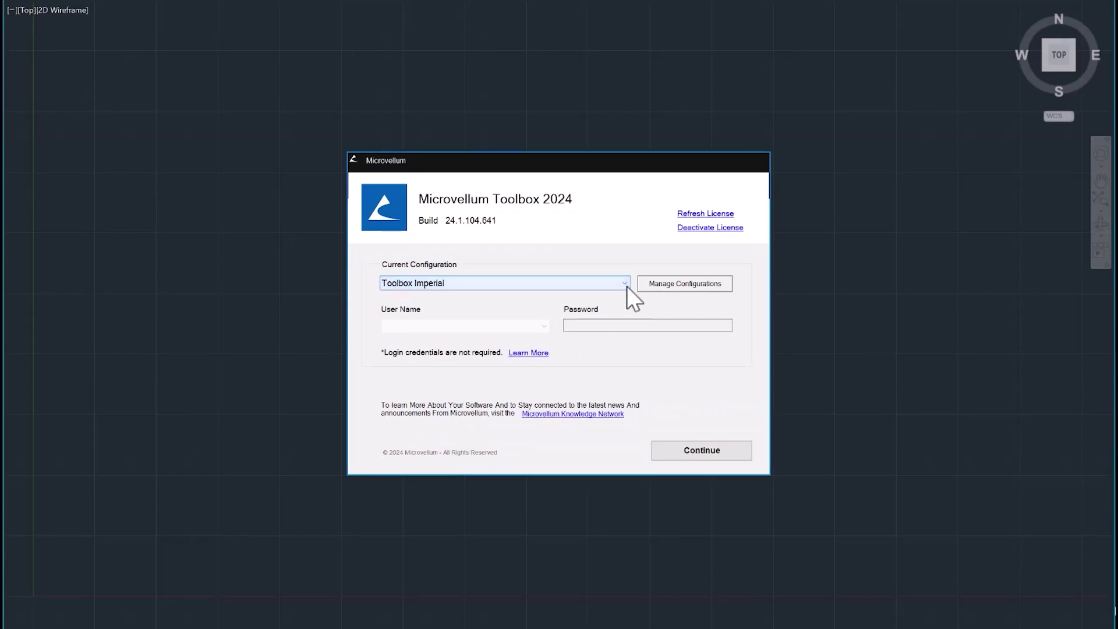
click(674, 285)
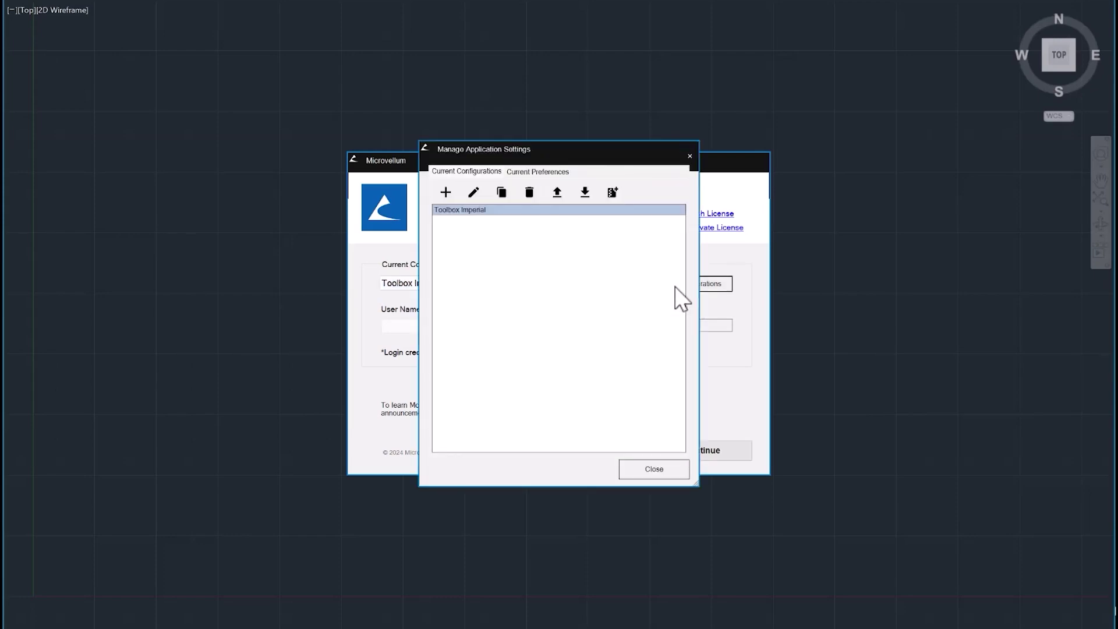
click(446, 194)
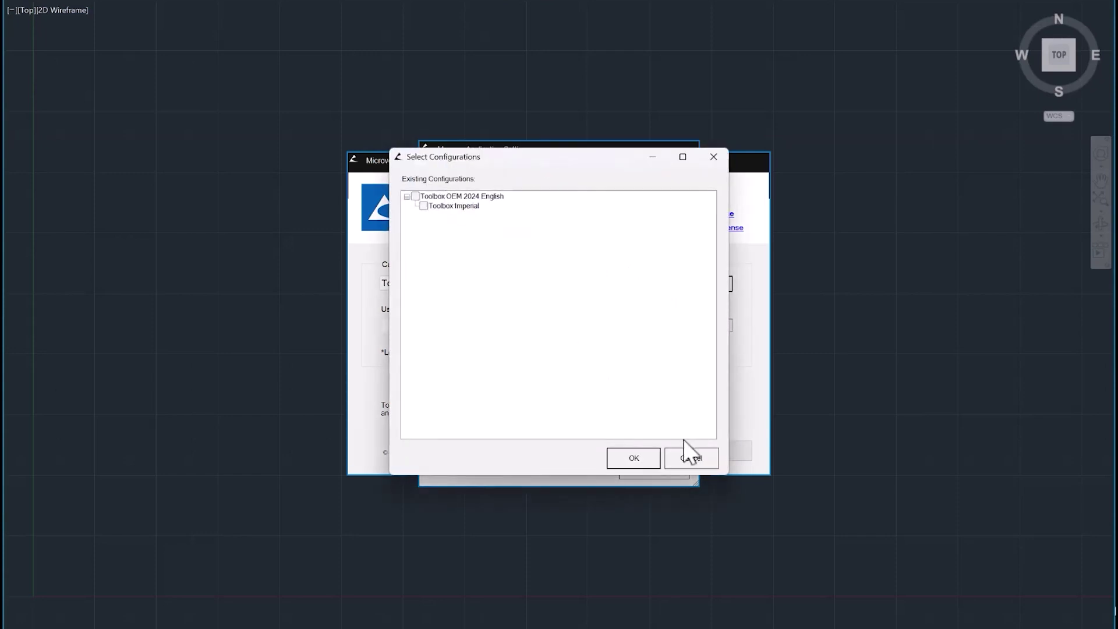
click(688, 458)
click(664, 468)
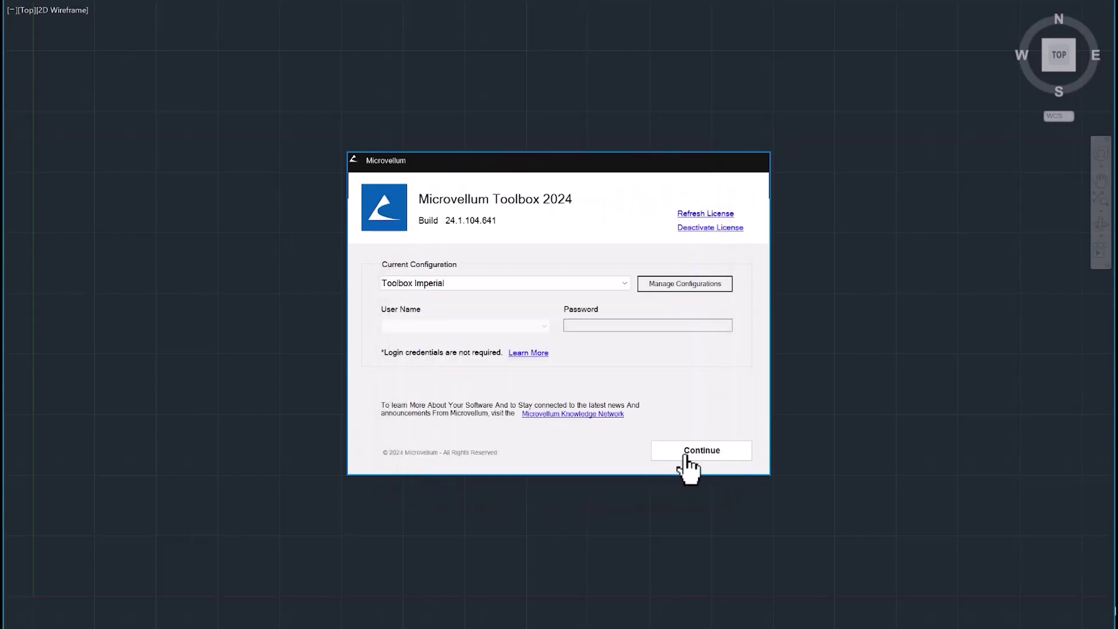
click(687, 459)
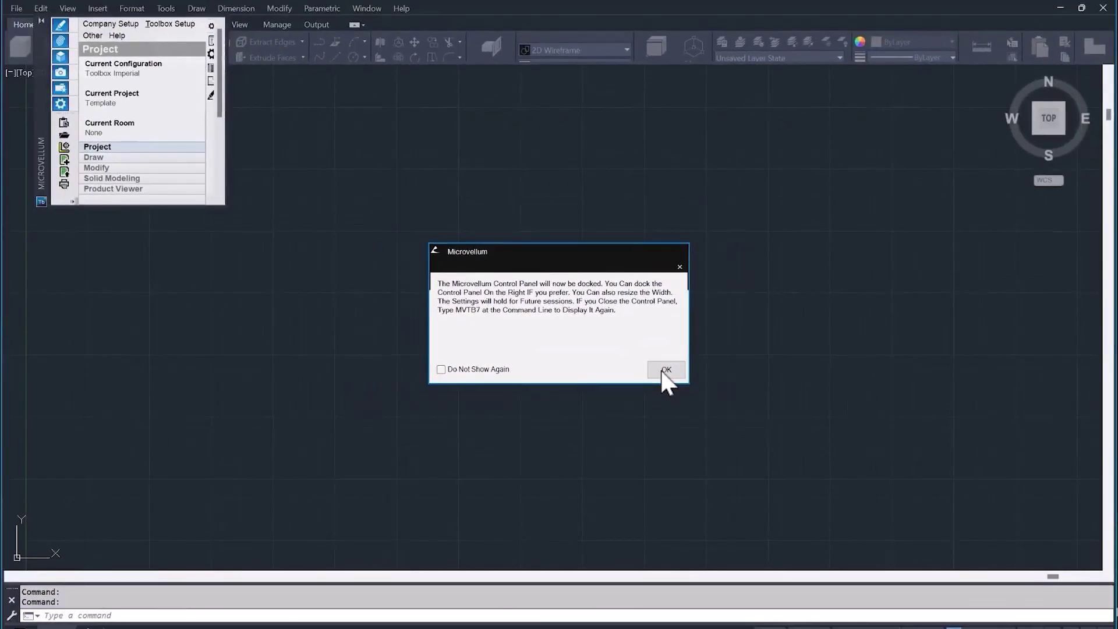
Dismiss the docking notice and widen the docked Microvellum Control Panel.
click(664, 371)
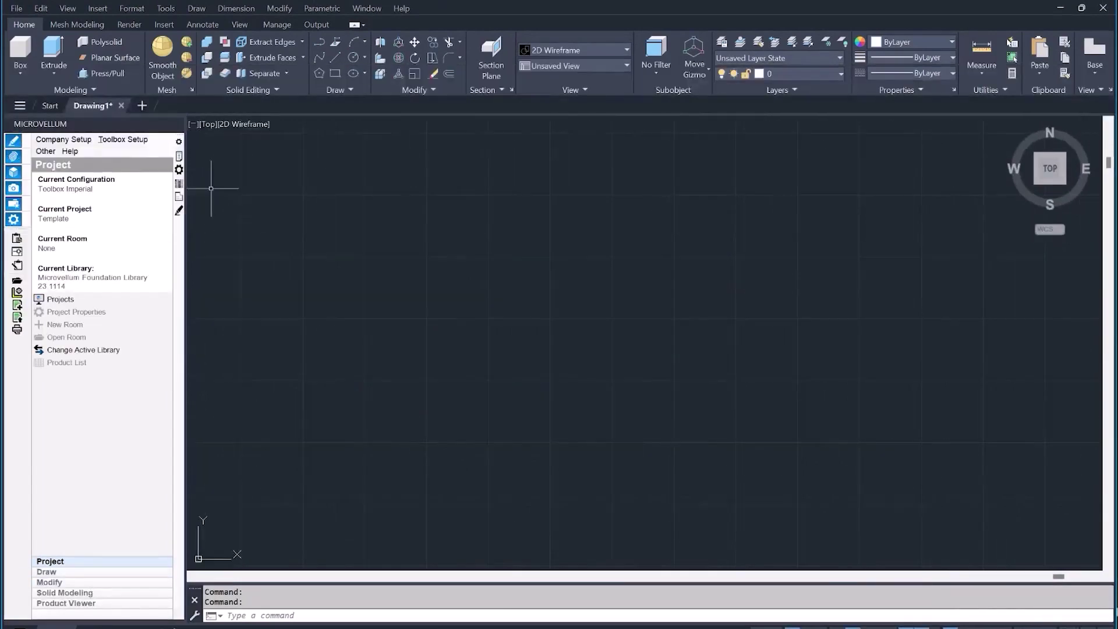
drag(185, 168, 228, 174)
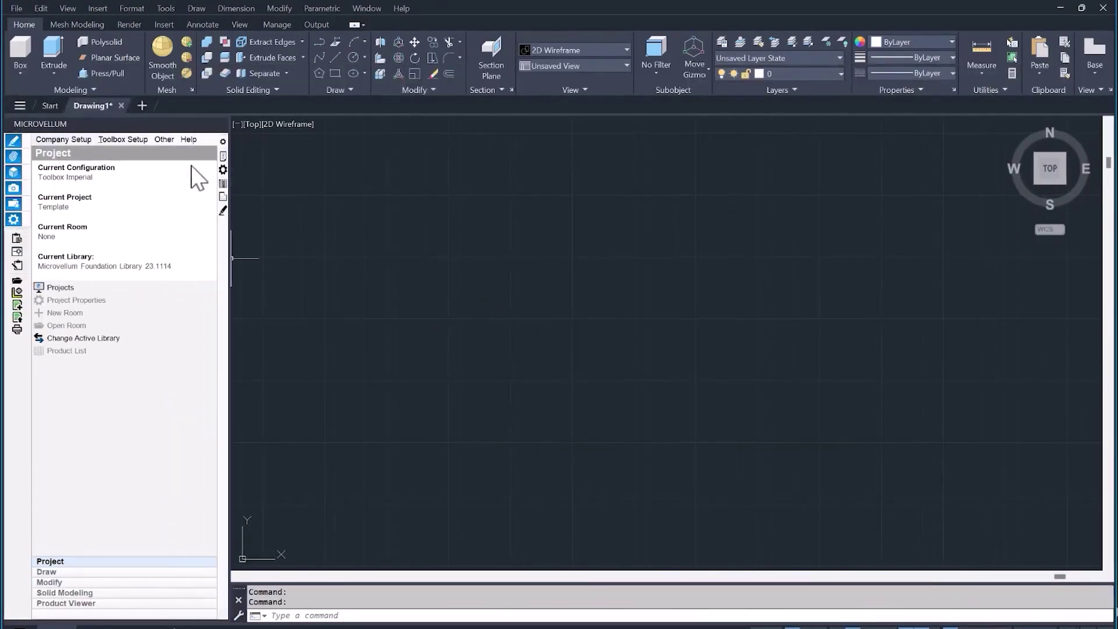
click(186, 139)
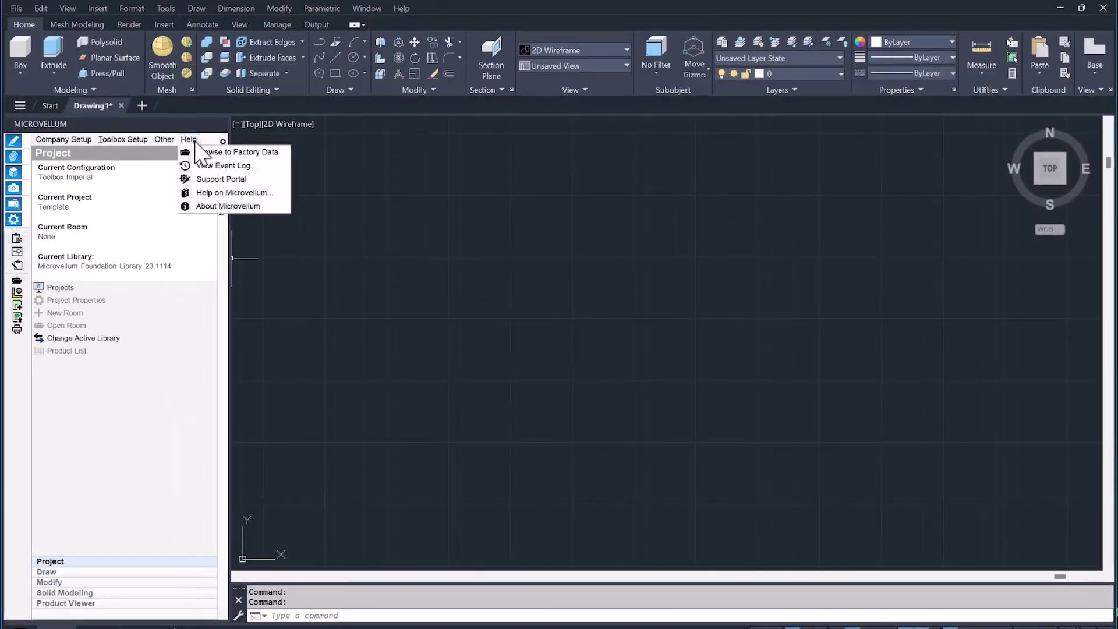
click(233, 152)
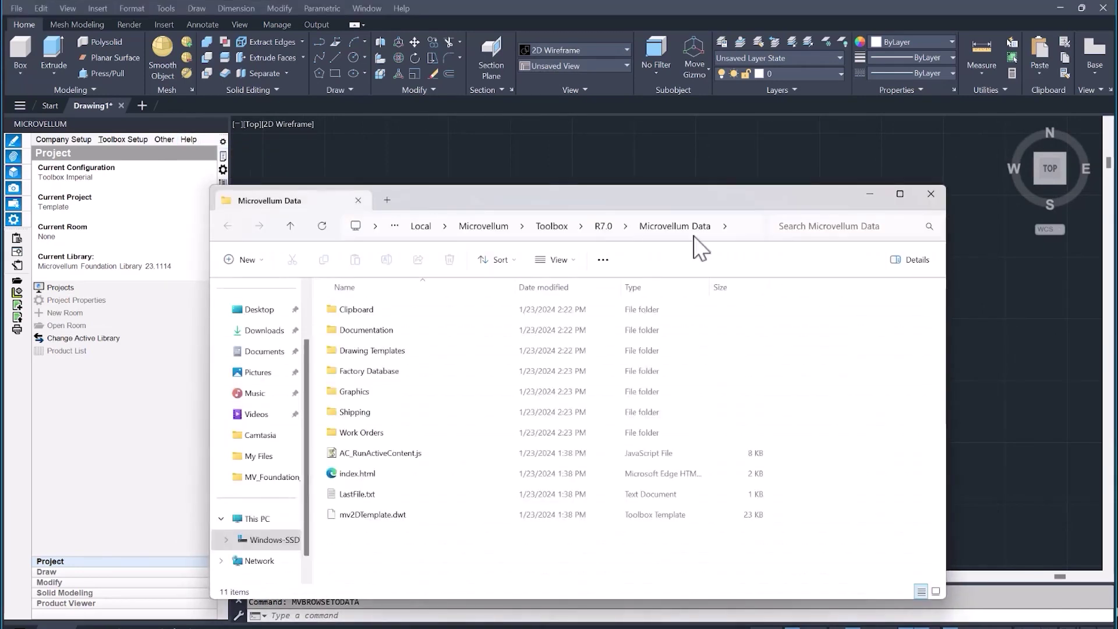
click(744, 231)
click(710, 226)
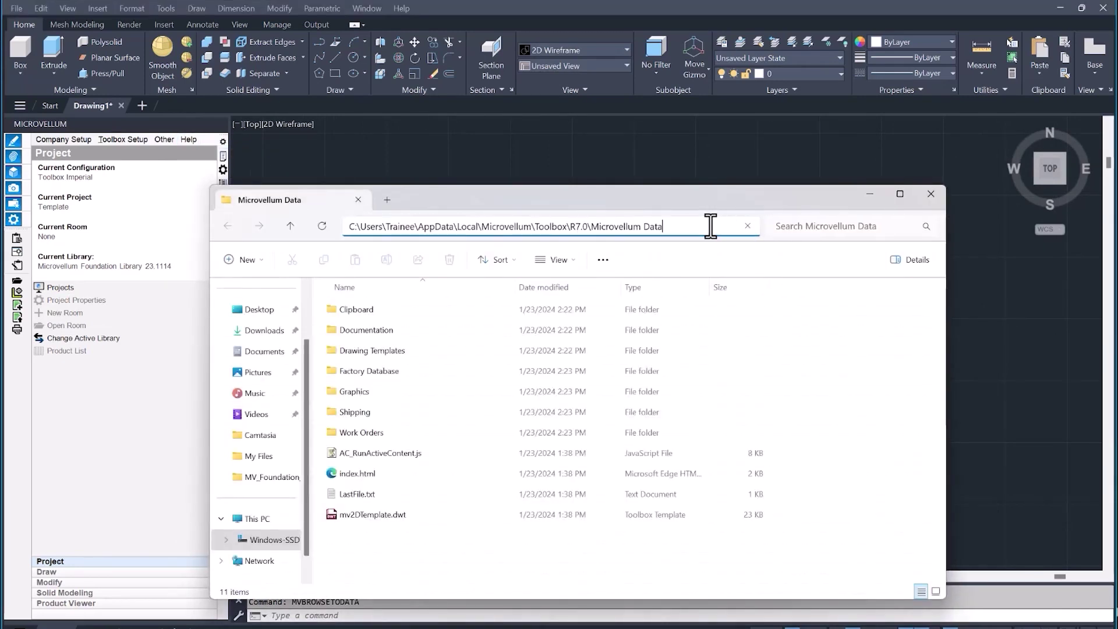
double_click(387, 376)
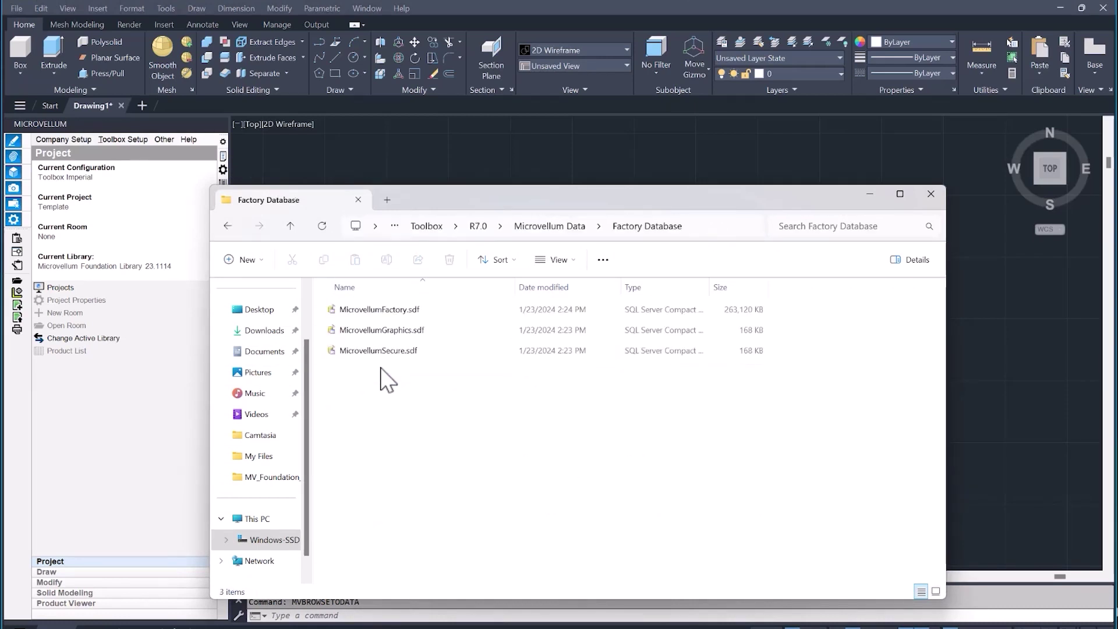
click(935, 194)
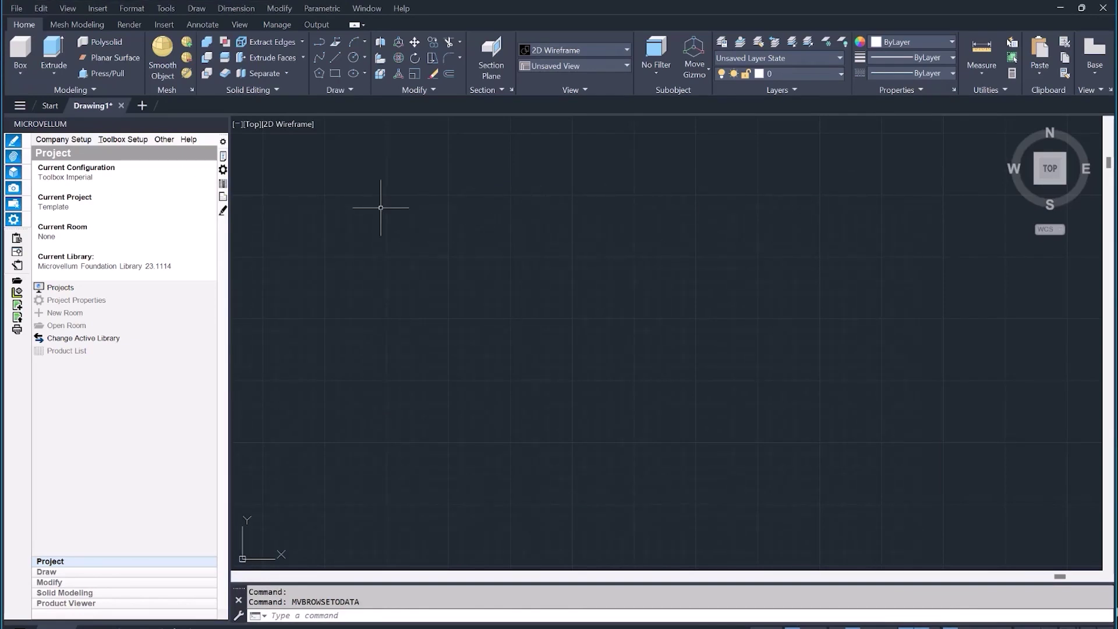
View the Configuration Editor under Toolbox Setup > Options, close it, and quit Toolbox.
click(139, 140)
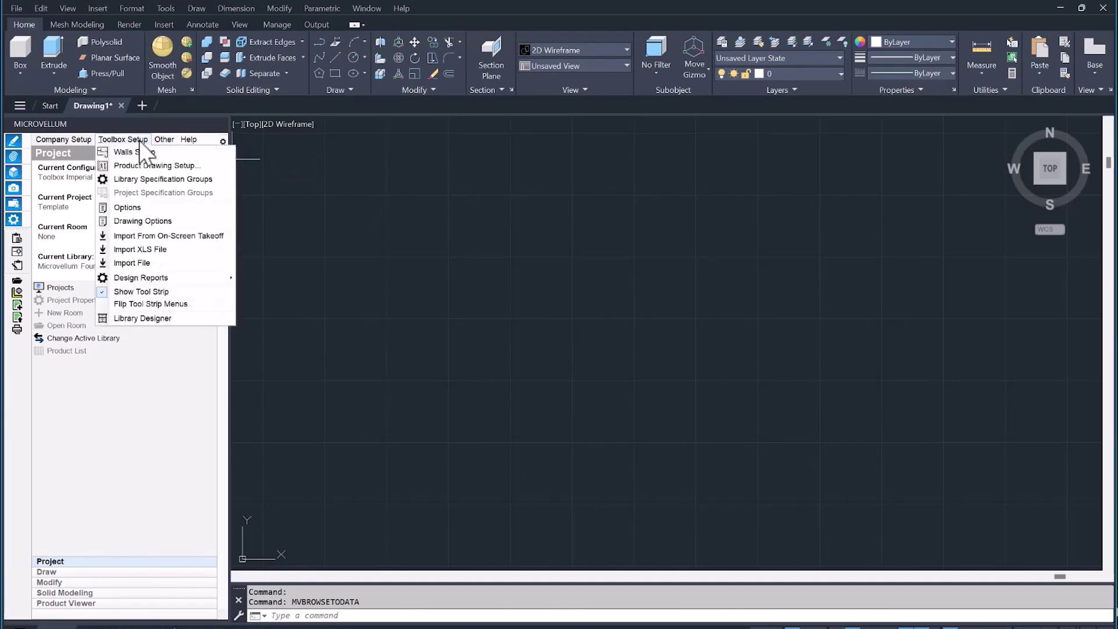
click(126, 206)
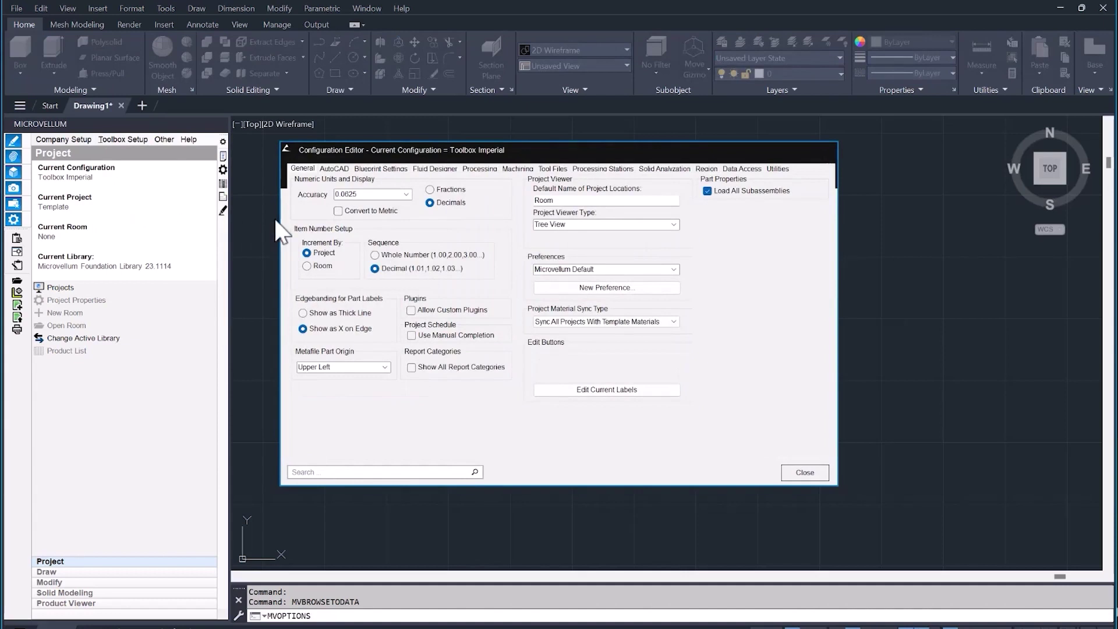
click(804, 473)
click(1102, 8)
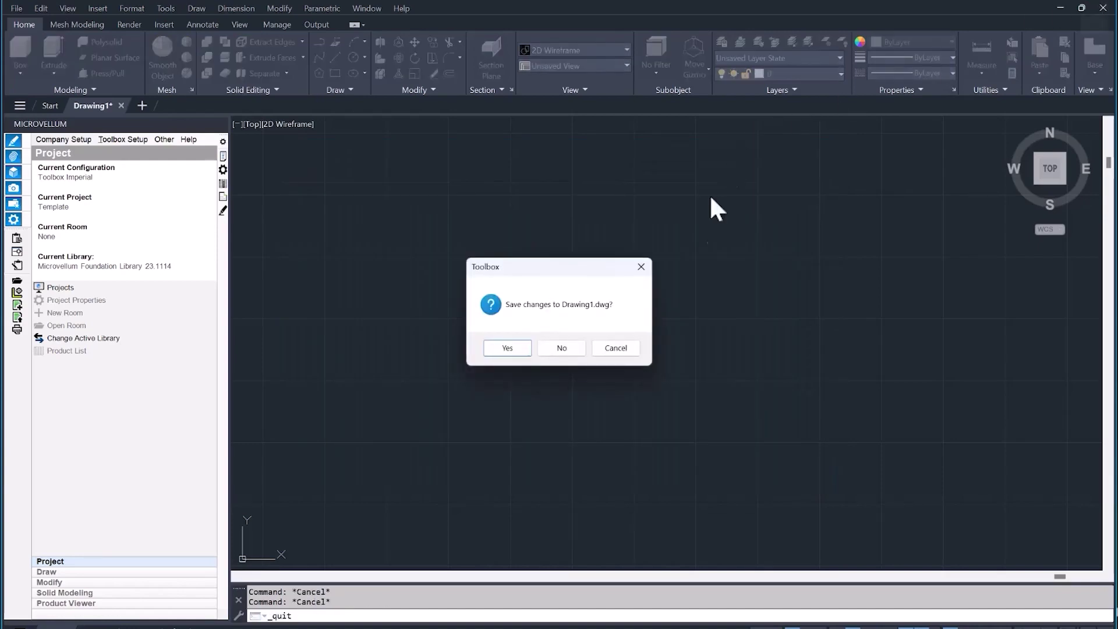
Exit without saving Drawing1.dwg and open the Toolbox shortcut's compatibility settings for all users.
click(560, 350)
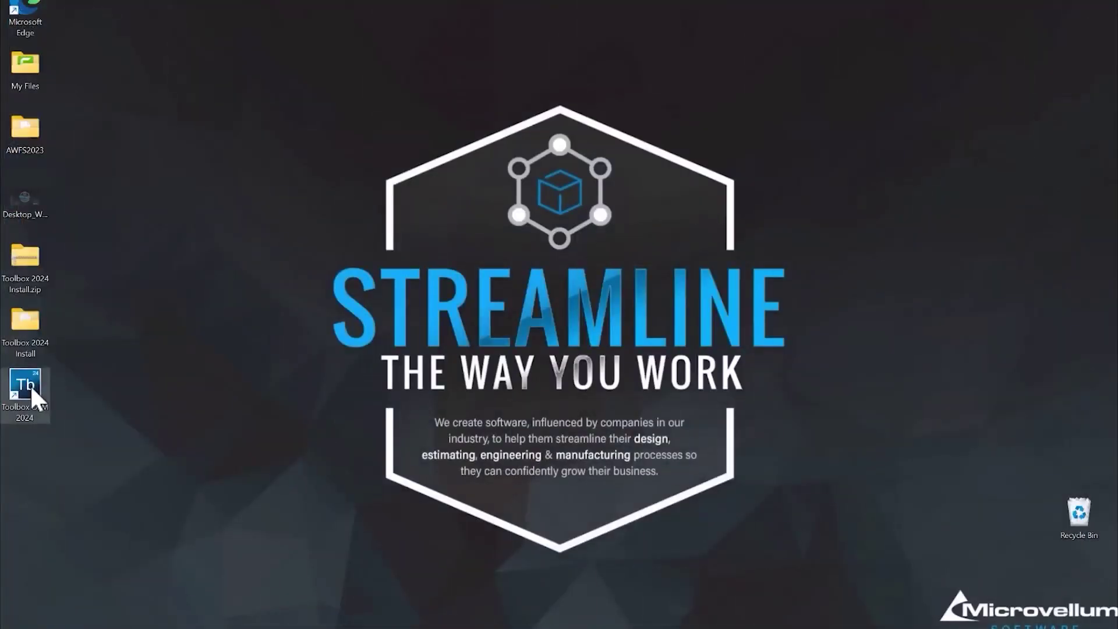
right_click(30, 383)
click(53, 321)
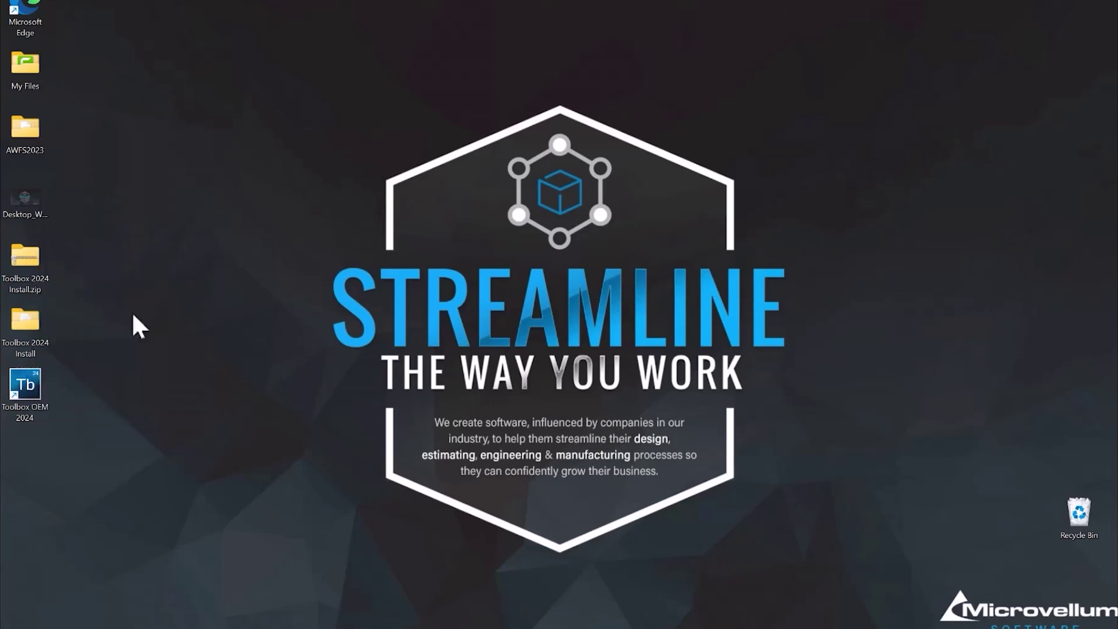
click(224, 307)
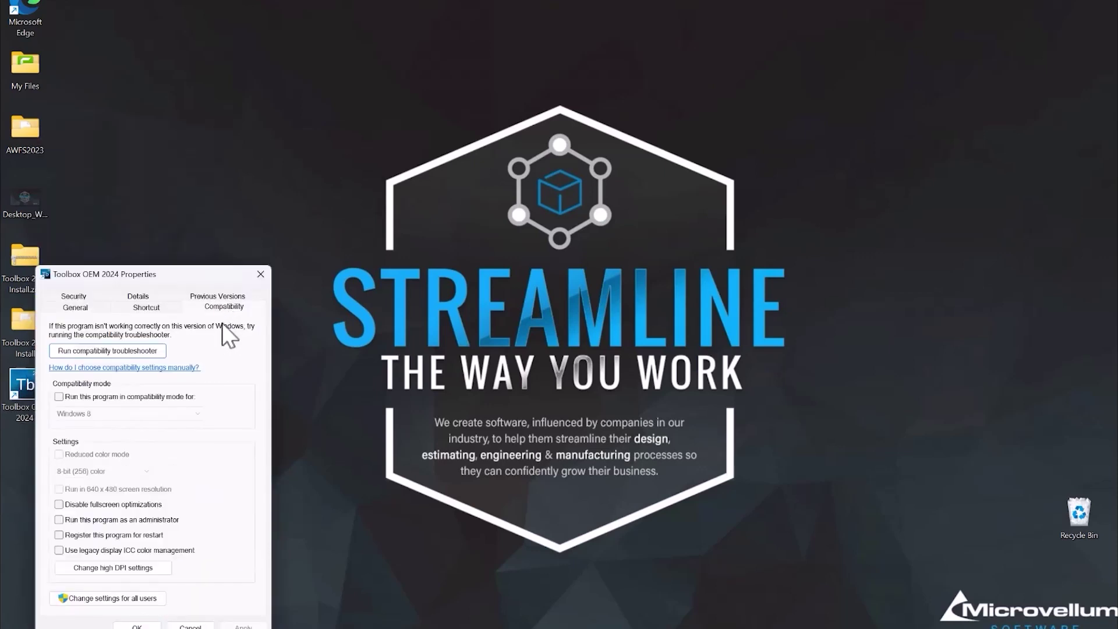
click(90, 598)
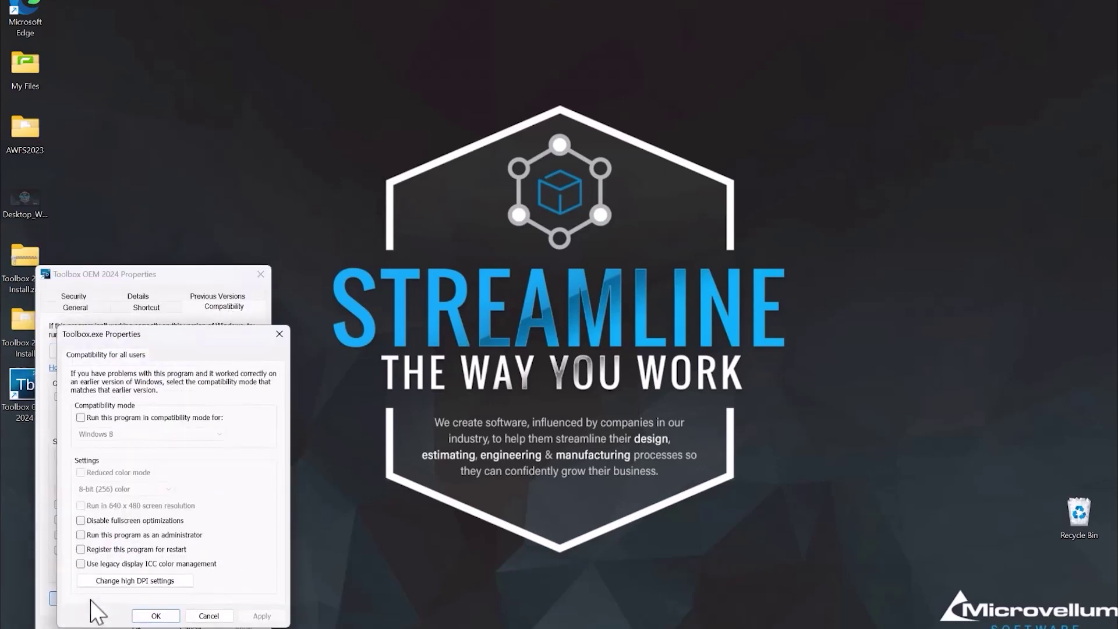
Override high DPI scaling for Toolbox.exe so System performs the scaling.
click(117, 579)
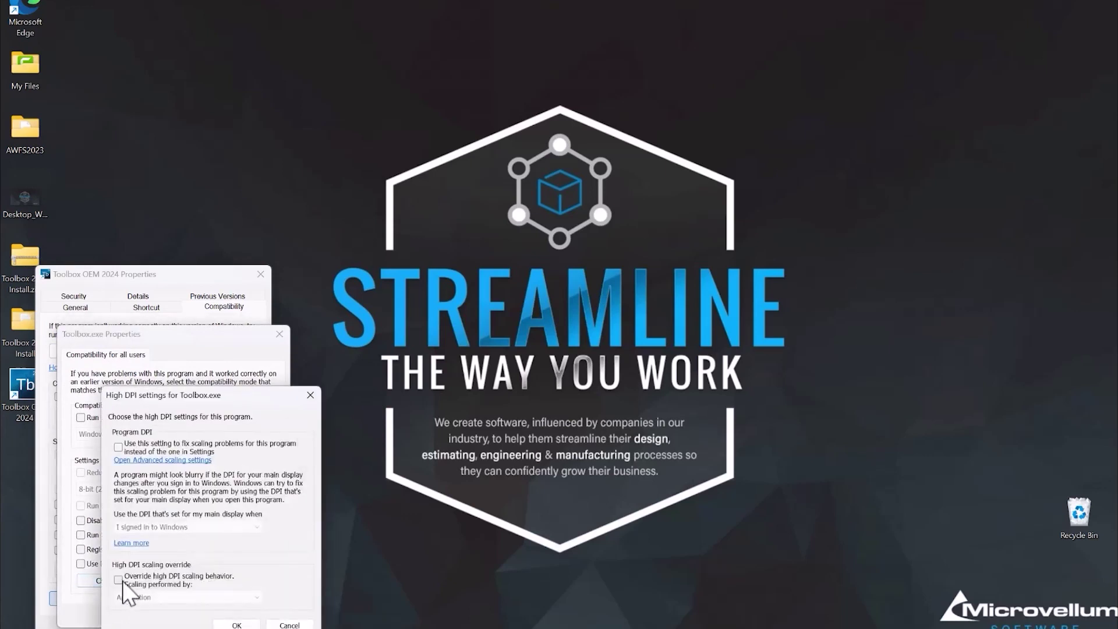
click(119, 448)
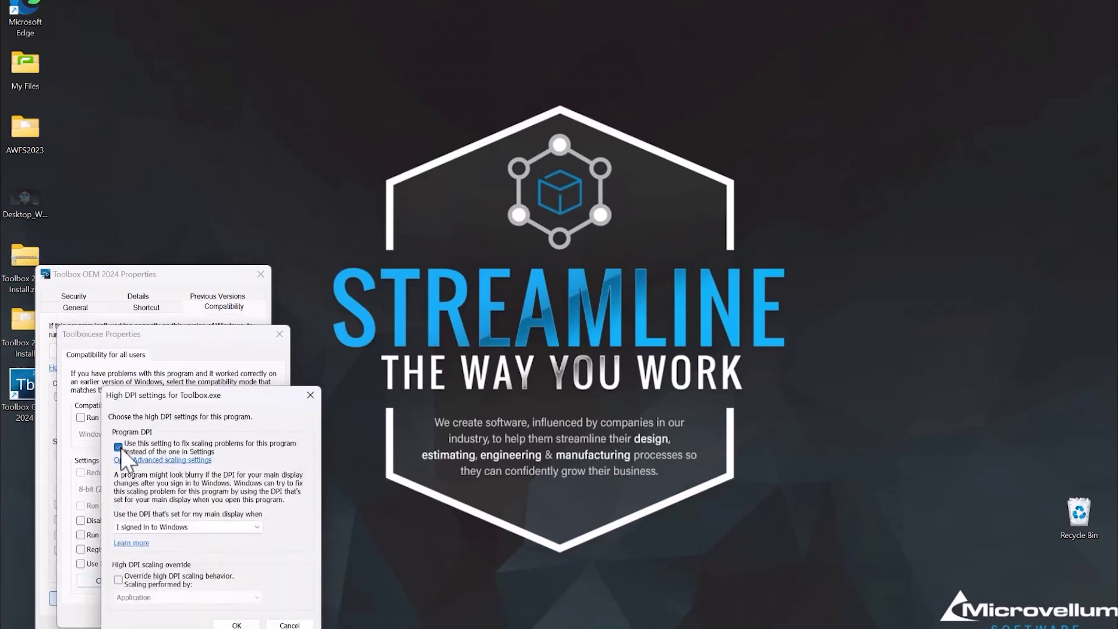
click(119, 580)
click(177, 597)
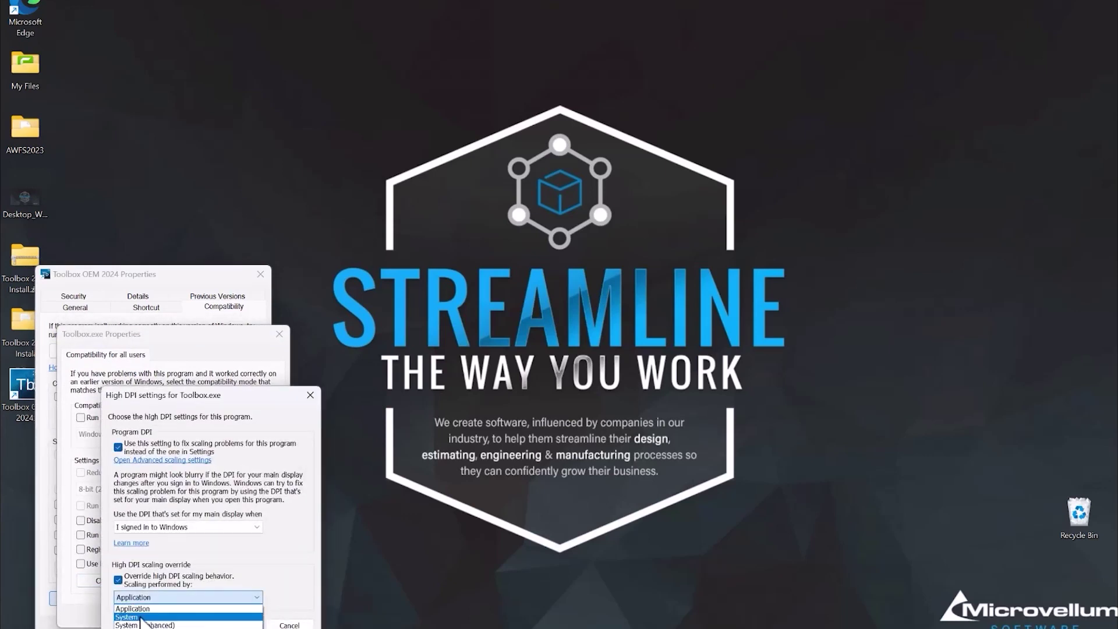
click(140, 618)
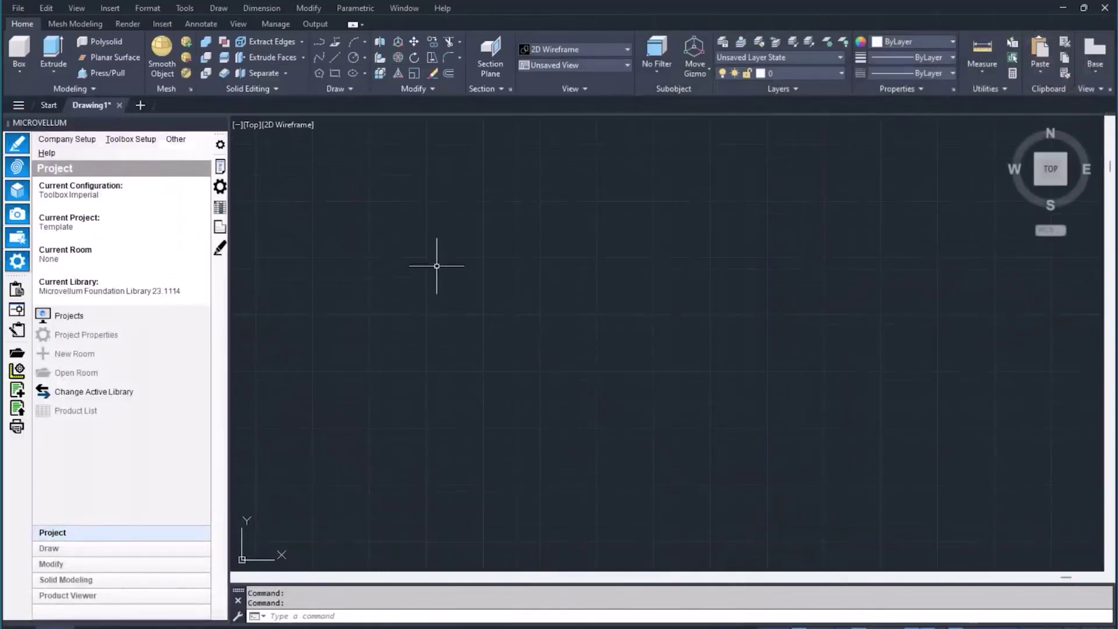
Check the Microvellum Data folder location in the Options Utilities settings.
click(136, 140)
click(152, 241)
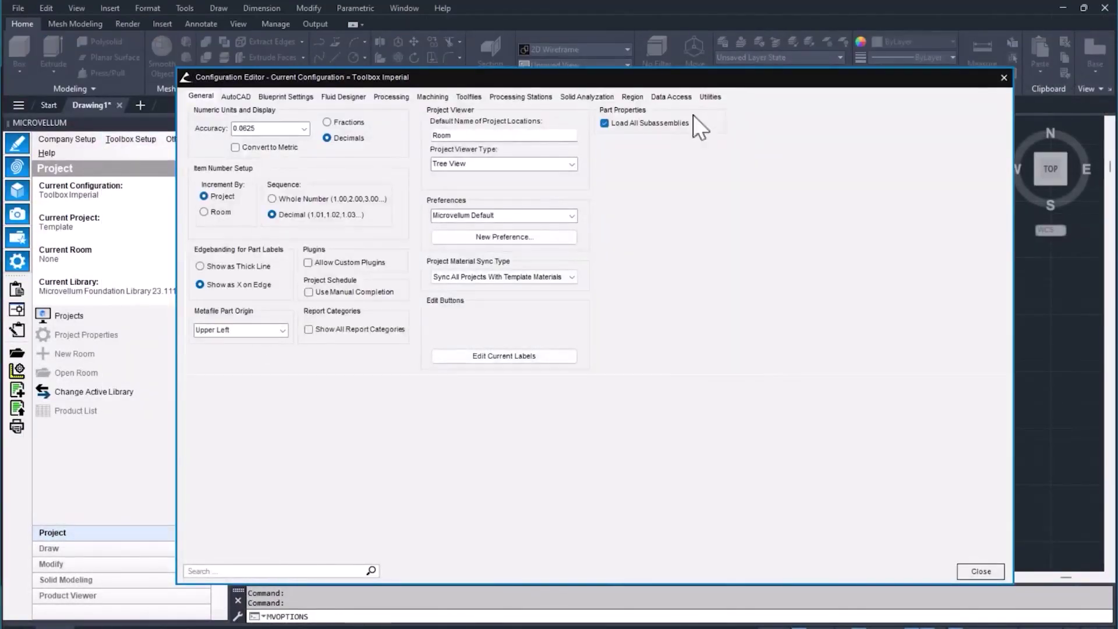
click(710, 97)
click(454, 175)
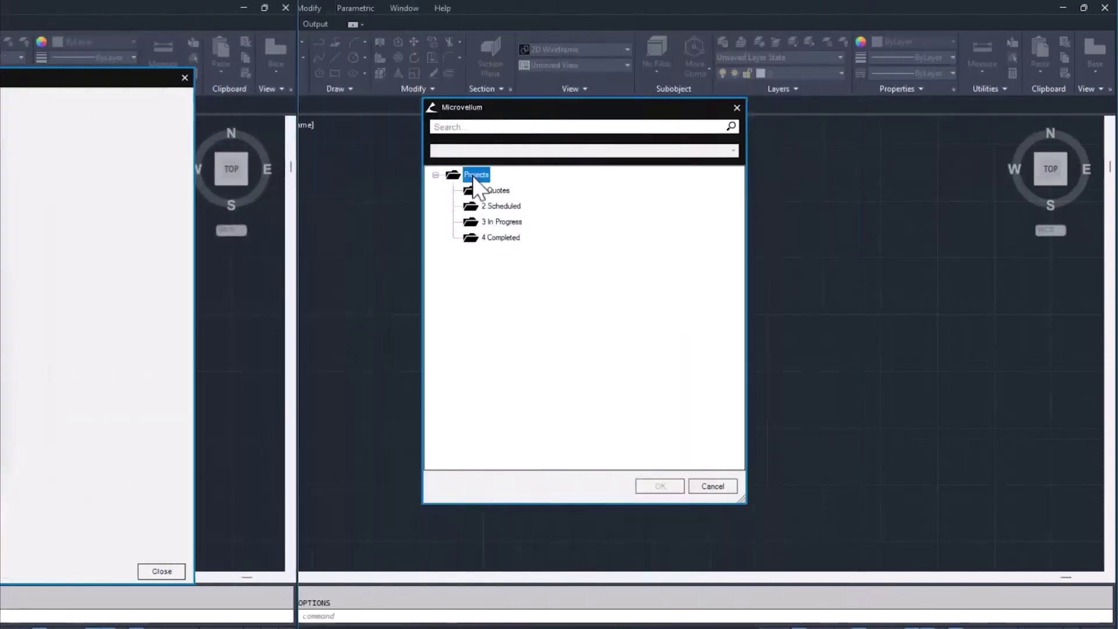
Add a project named New Project and confirm its folder appears in Factory Database.
right_click(473, 176)
click(526, 291)
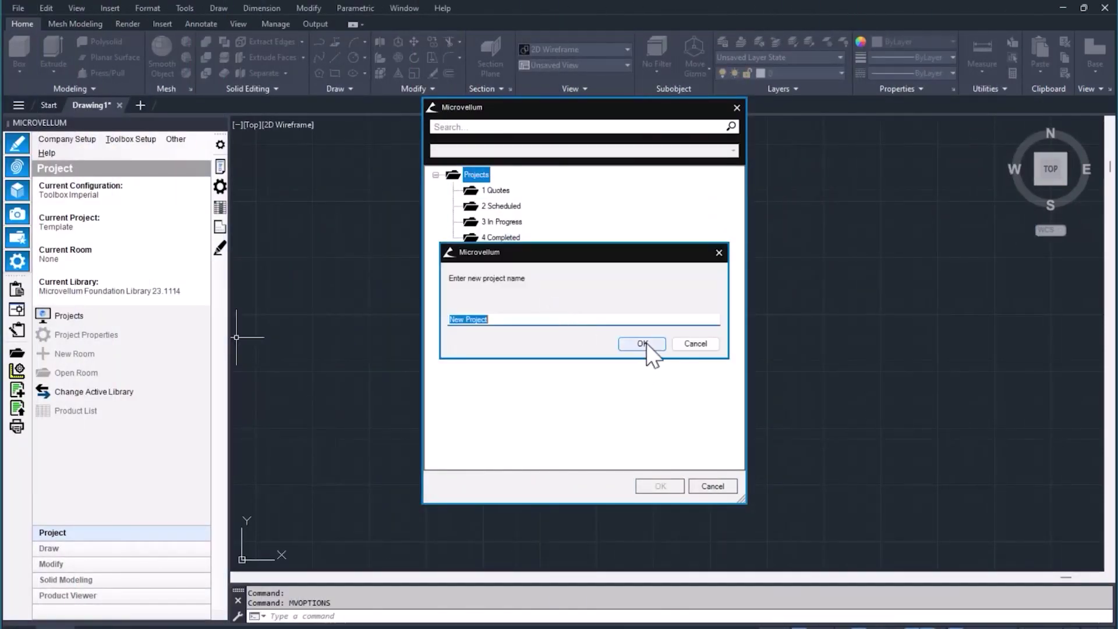
click(640, 345)
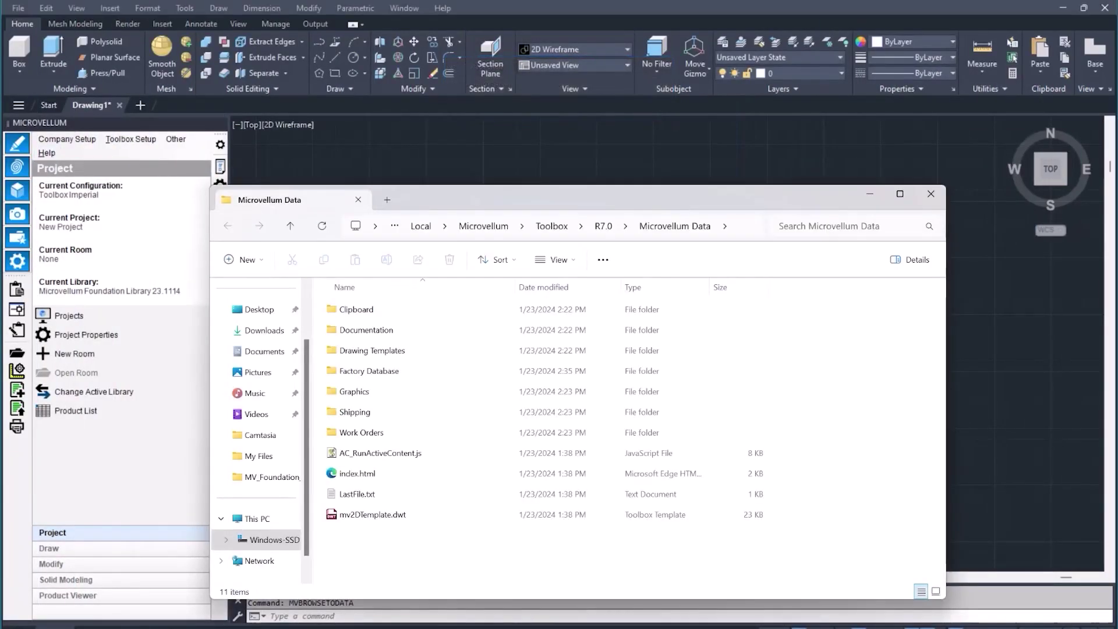
double_click(417, 347)
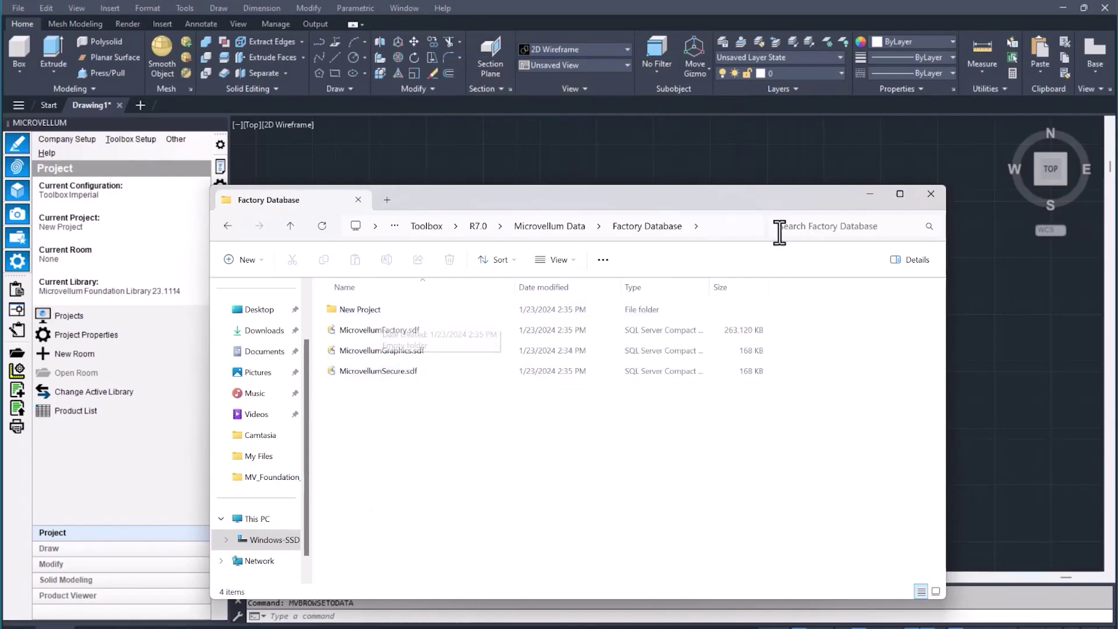
click(935, 197)
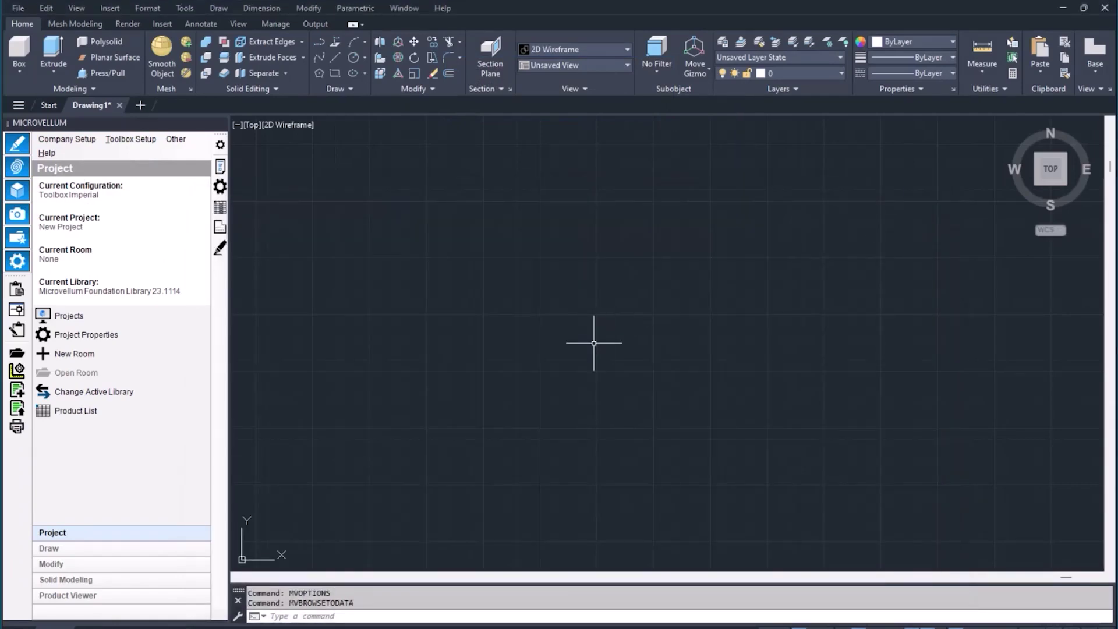